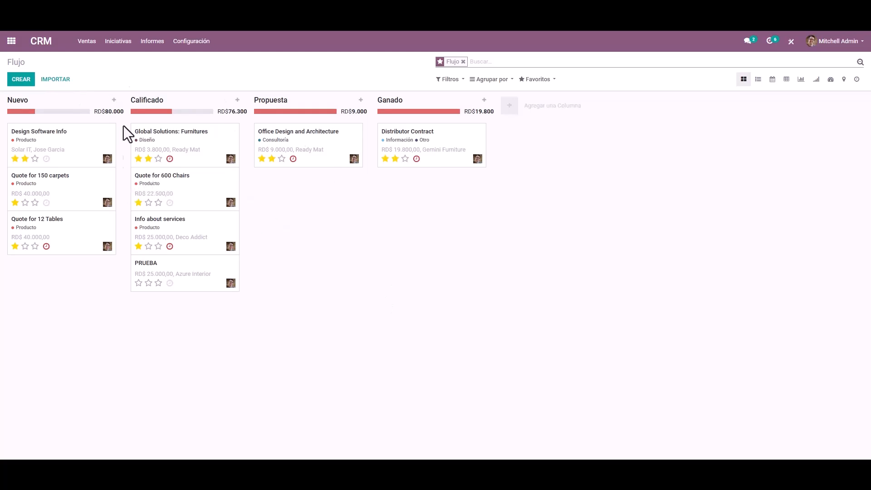
Clear the Flujo search filter and display the pipeline opportunities as a list
left_click(463, 61)
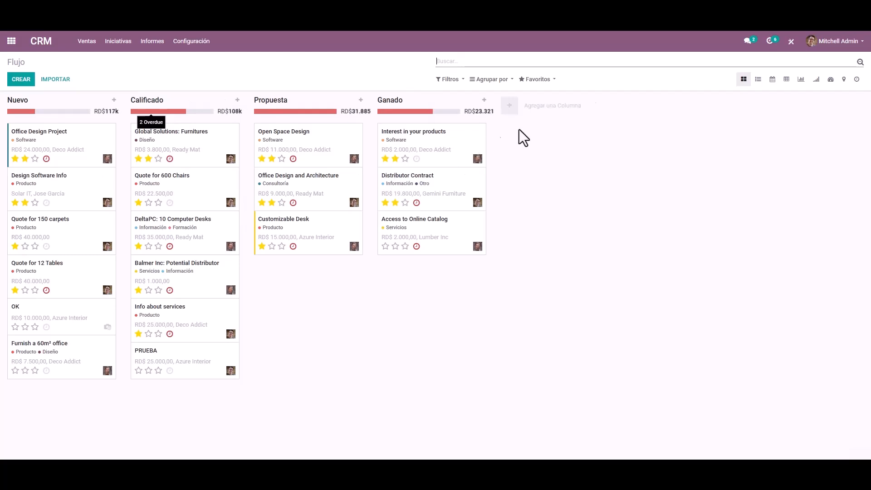
left_click(385, 158)
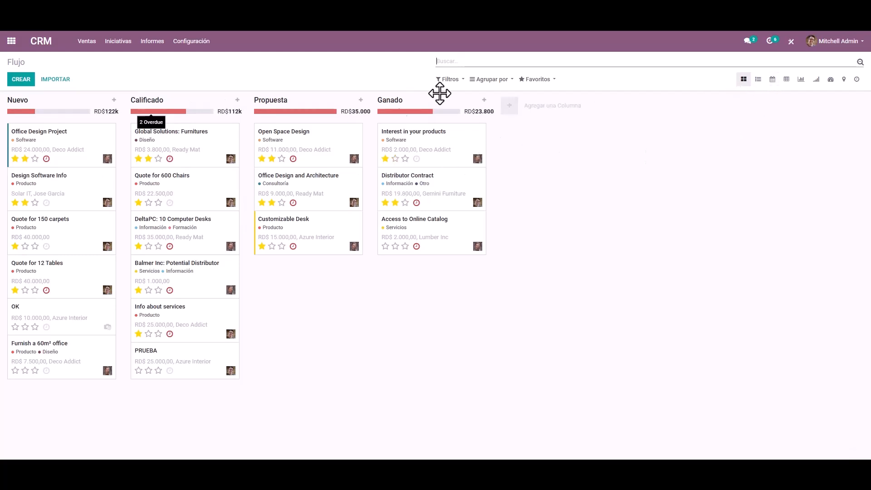
left_click(756, 84)
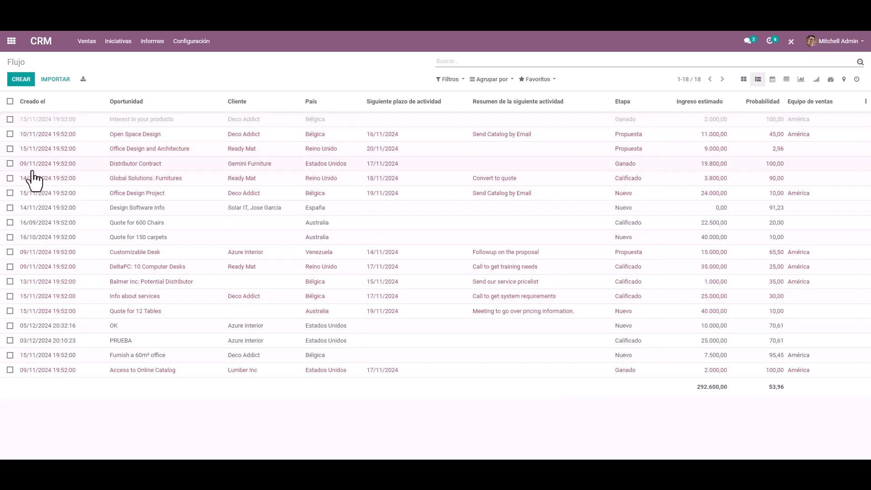
Export the Open Space Design opportunity in XLSX format with the update-compatible export option enabled
left_click(10, 133)
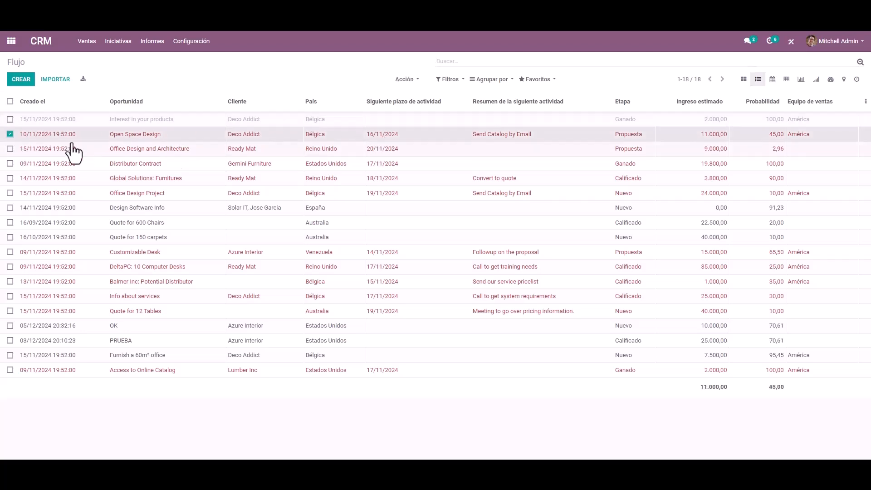
left_click(401, 80)
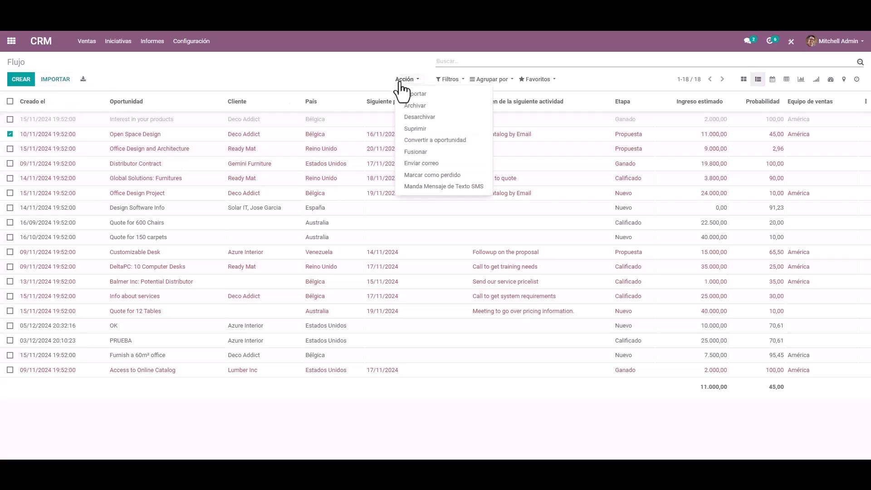
left_click(414, 94)
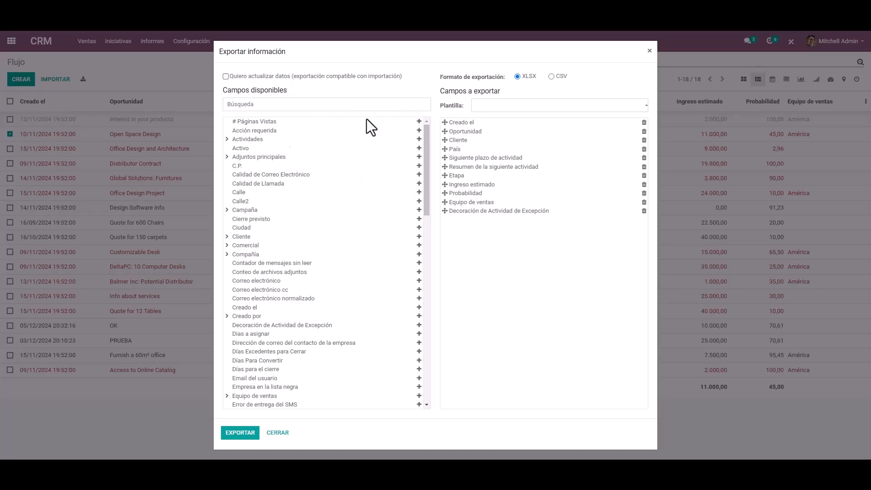
left_click(271, 76)
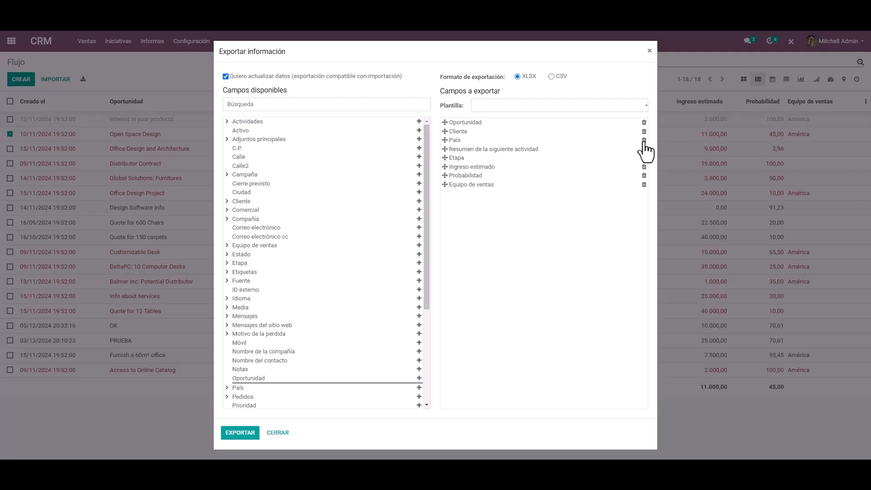
left_click(235, 437)
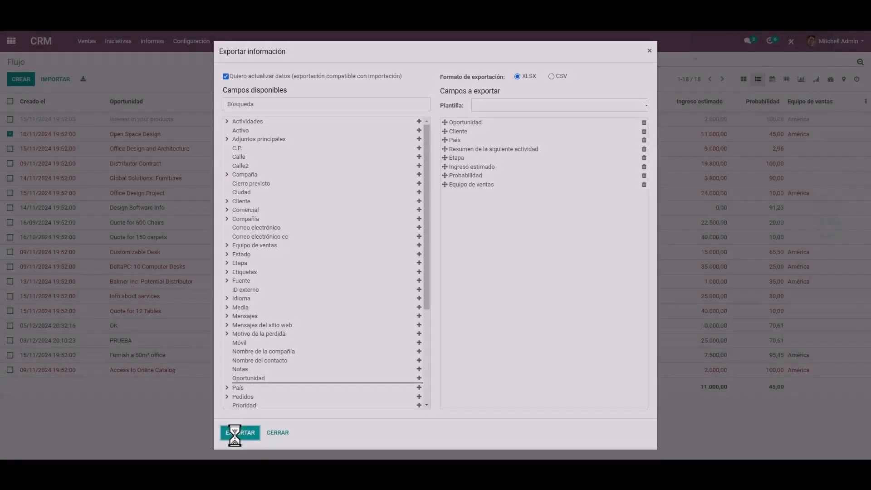
Switch to Excel with the exported crm.lead workbook and enable editing
left_click(799, 40)
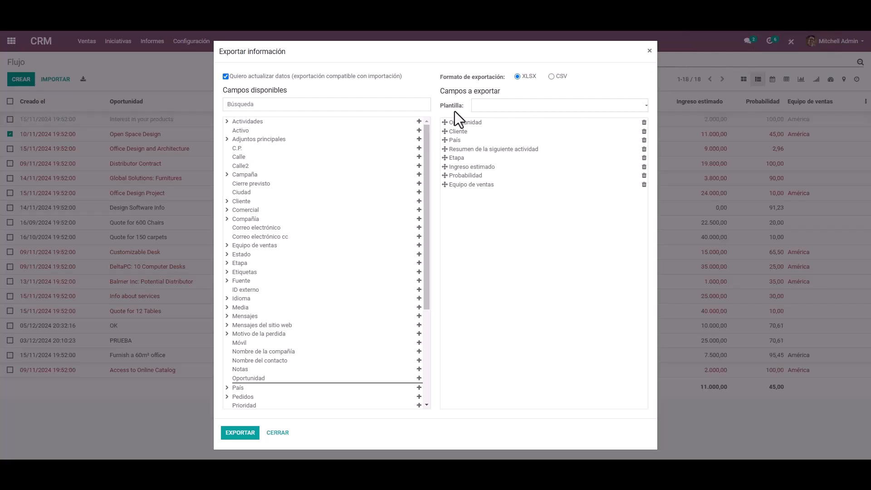
left_click_drag(0, 63, 448, 69)
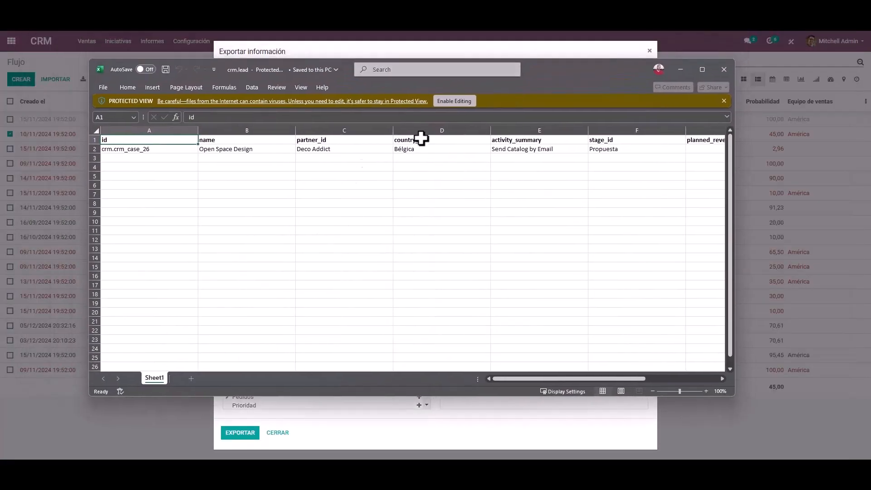
left_click(463, 101)
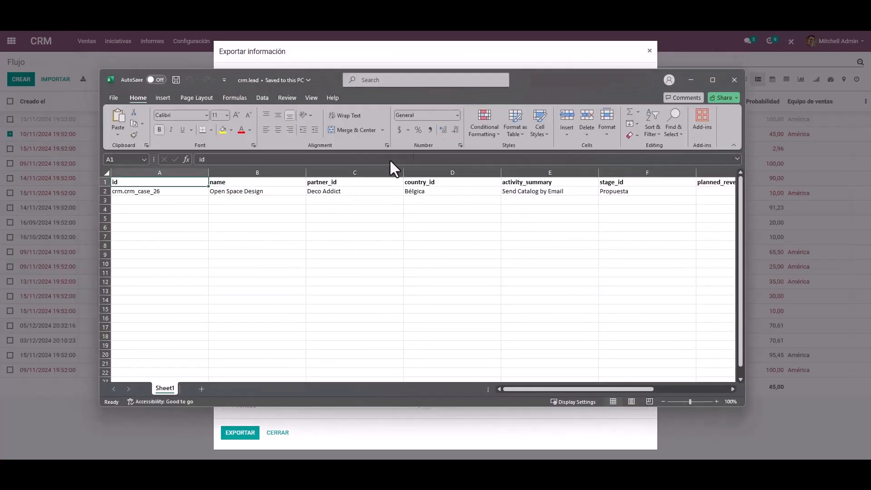
Set the planned_revenue value of the Open Space Design row to 1000
left_click(255, 192)
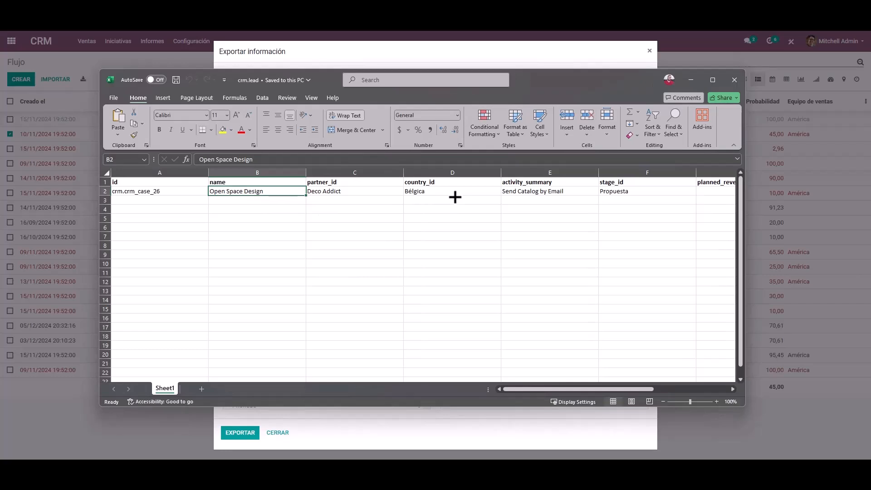
left_click(159, 192)
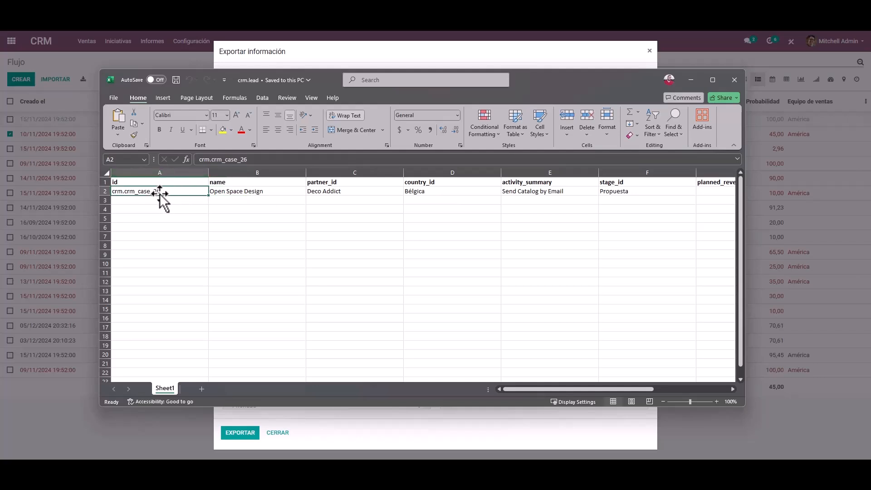
left_click(244, 194)
left_click_drag(284, 195, 426, 195)
left_click(456, 238)
left_click(490, 191)
double_click(490, 191)
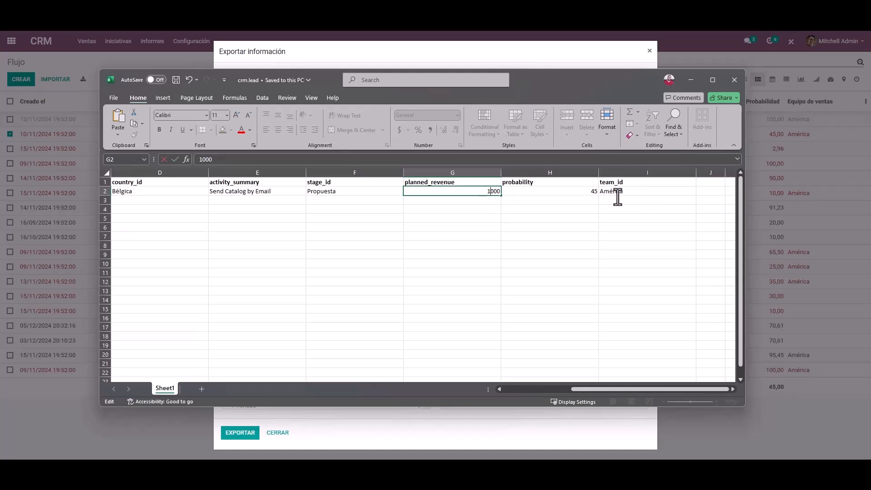
Rename the opportunity in the name column to Open Space Design NEW, keeping its id
left_click_drag(573, 195, 159, 194)
left_click(253, 244)
left_click(155, 190)
key("Left")
key("Left")
key("Left")
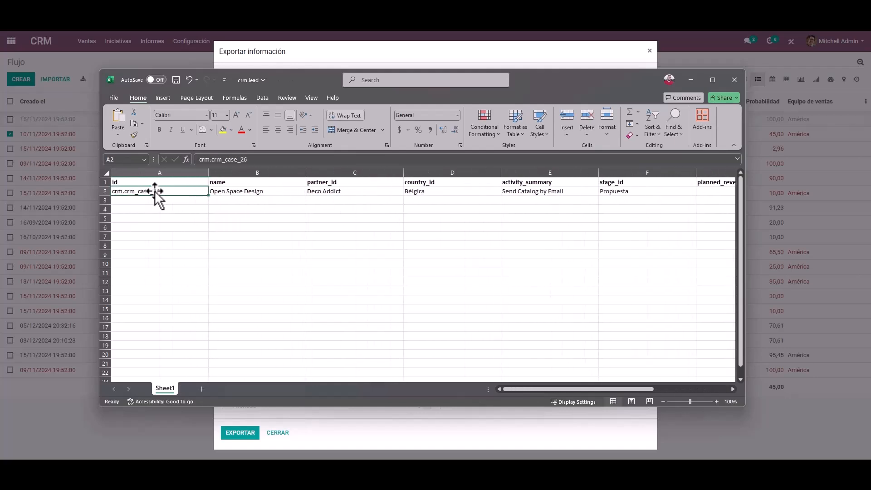
key("Right")
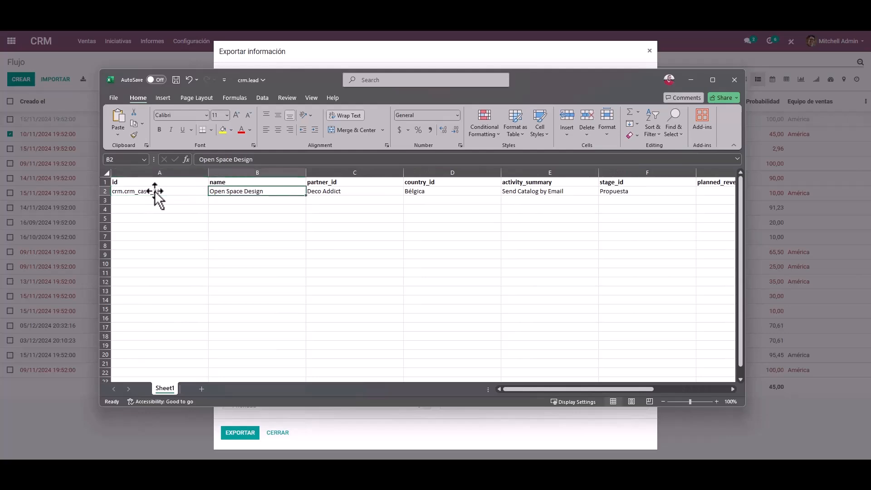
double_click(272, 191)
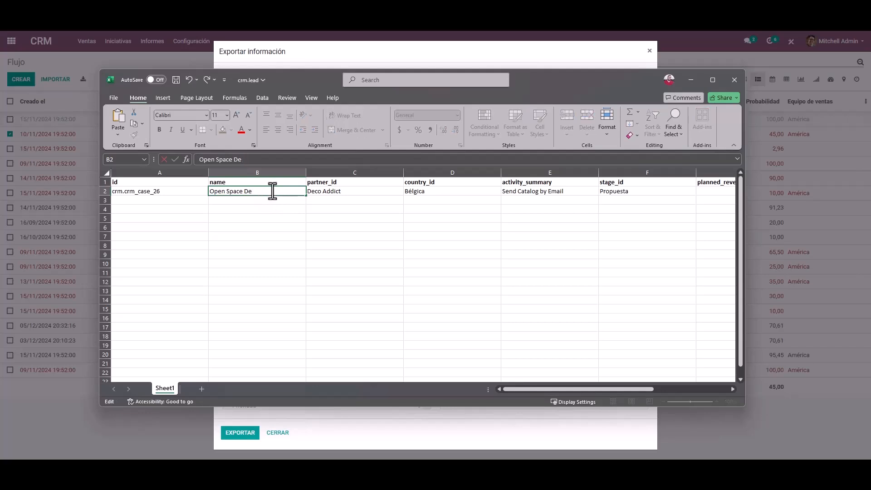
type("e Design")
Save the edited crm.lead workbook and close it
left_click(115, 98)
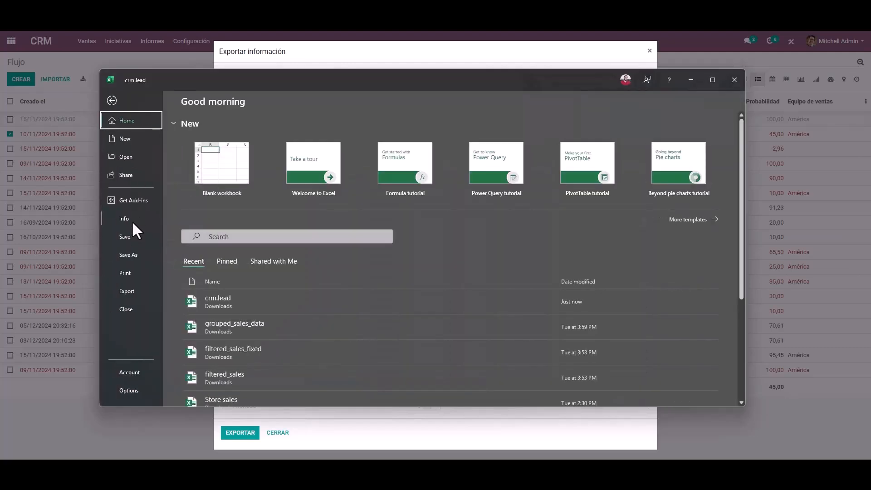
left_click(129, 234)
left_click(734, 78)
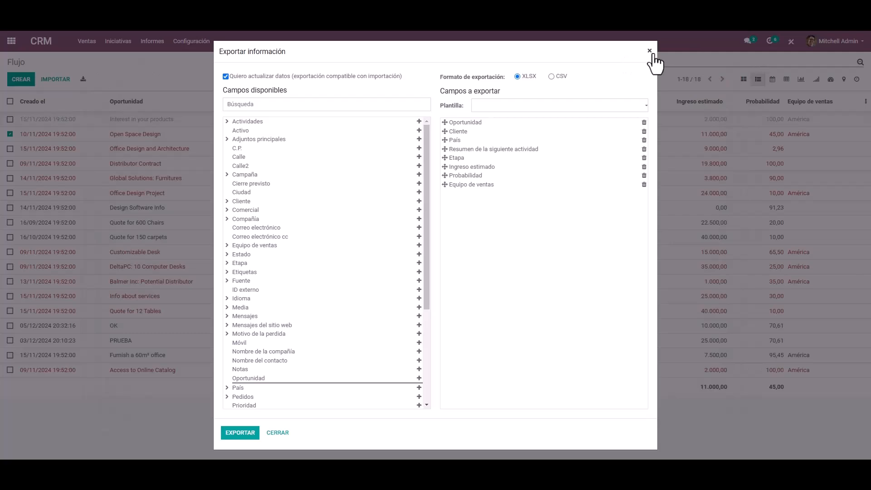
Leave the export dialog in Odoo, load the crm.lead file for import, and import it after a test
left_click(650, 51)
left_click(51, 79)
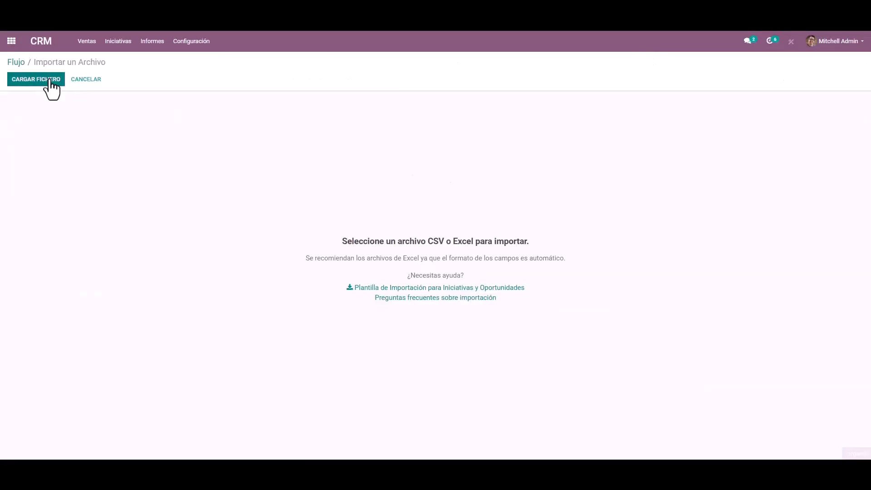
left_click(55, 82)
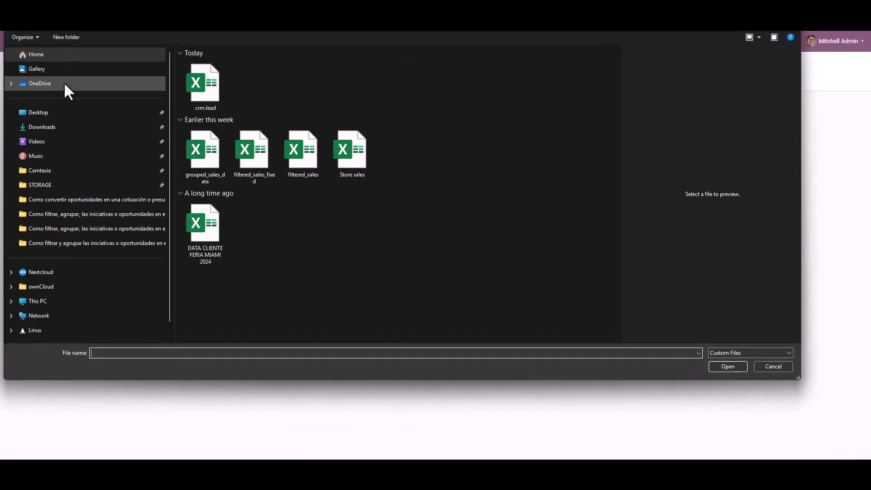
double_click(217, 97)
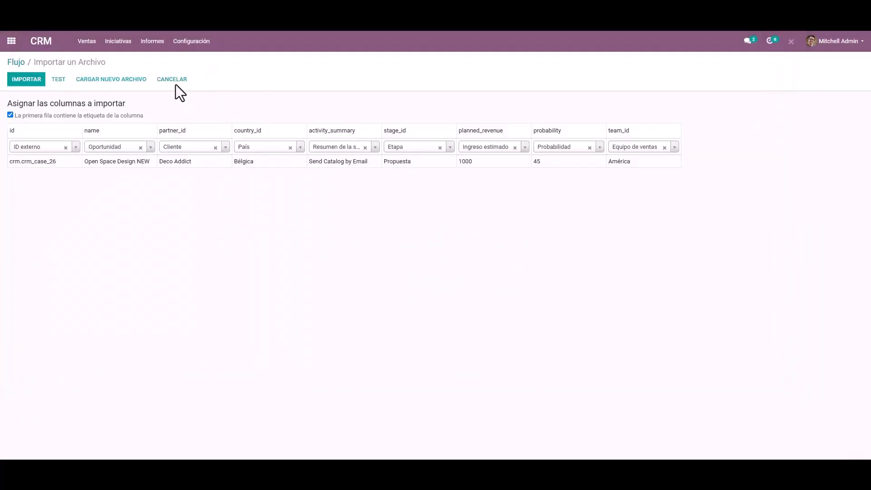
left_click(58, 79)
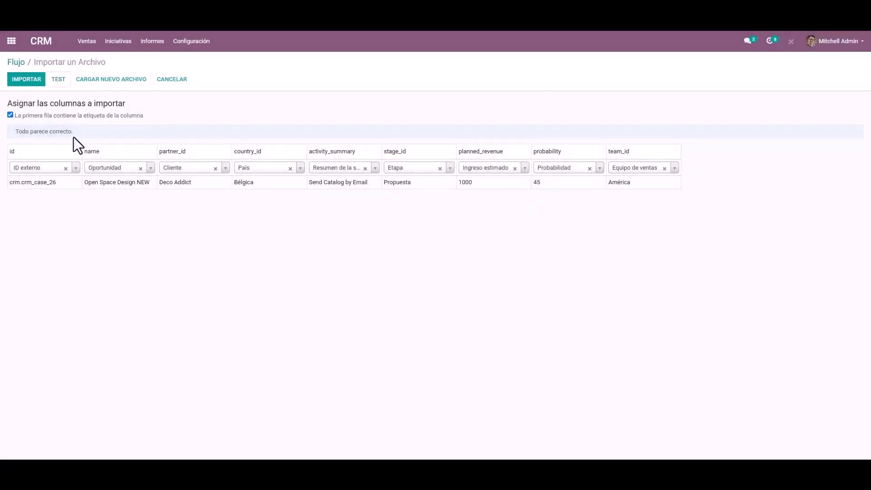
left_click(30, 84)
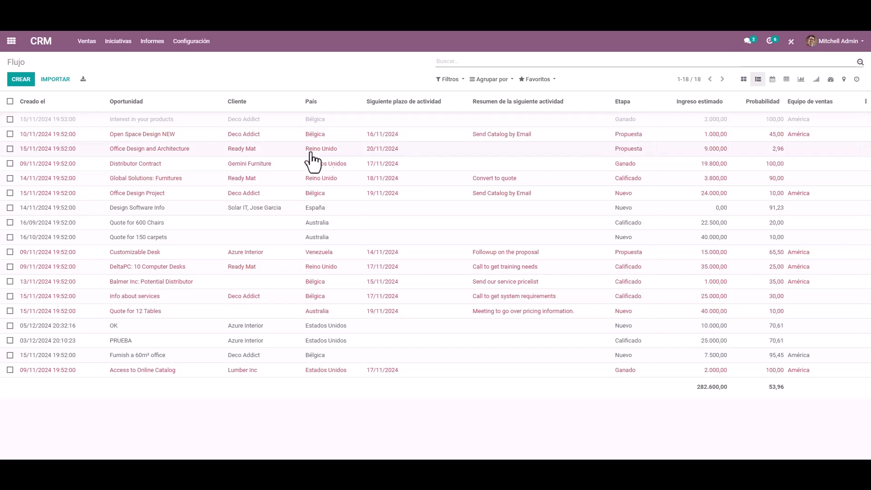
Open the Open Space Design NEW opportunity for editing
left_click(346, 138)
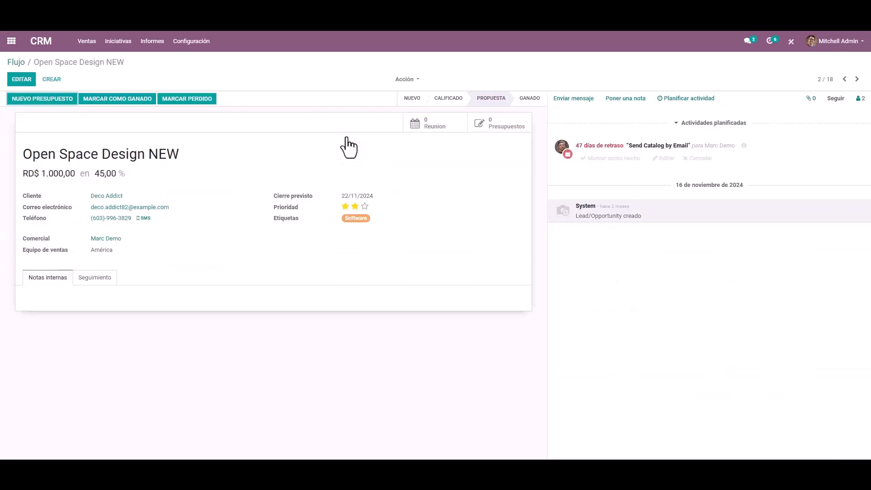
left_click(21, 80)
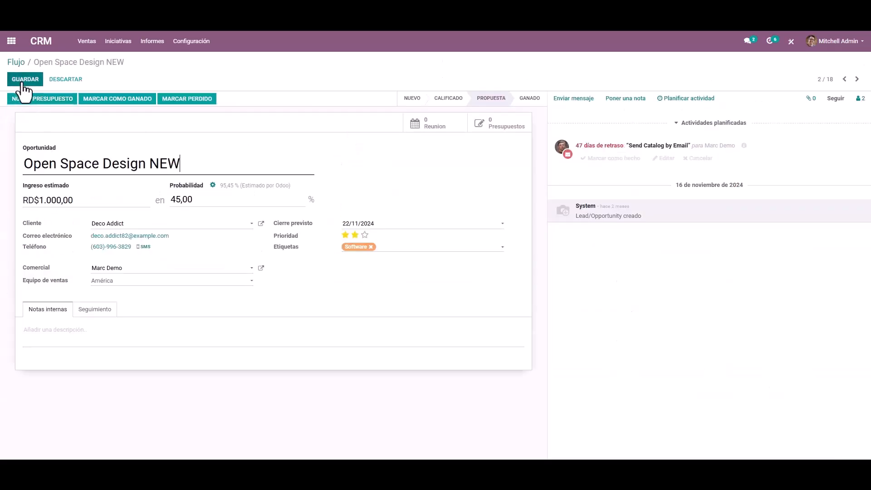
key("ctrl+a")
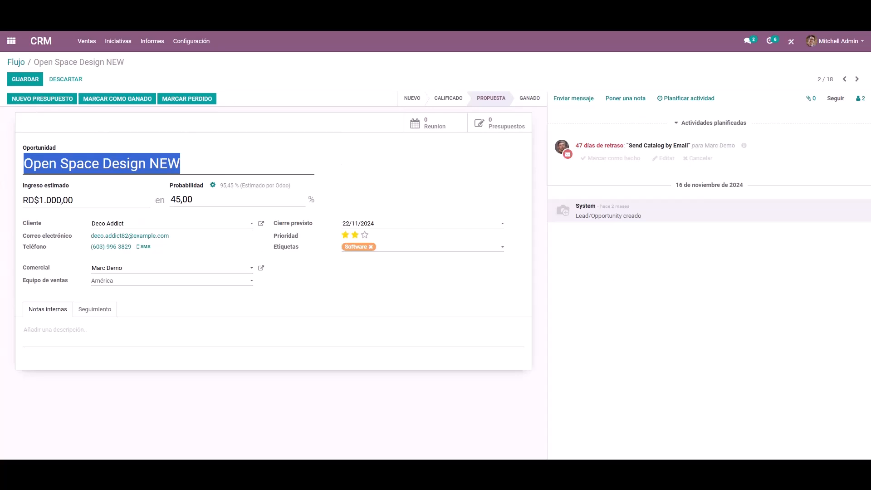
Set the opportunity's customer to the first contact person listed under Deco Addict
left_click(131, 227)
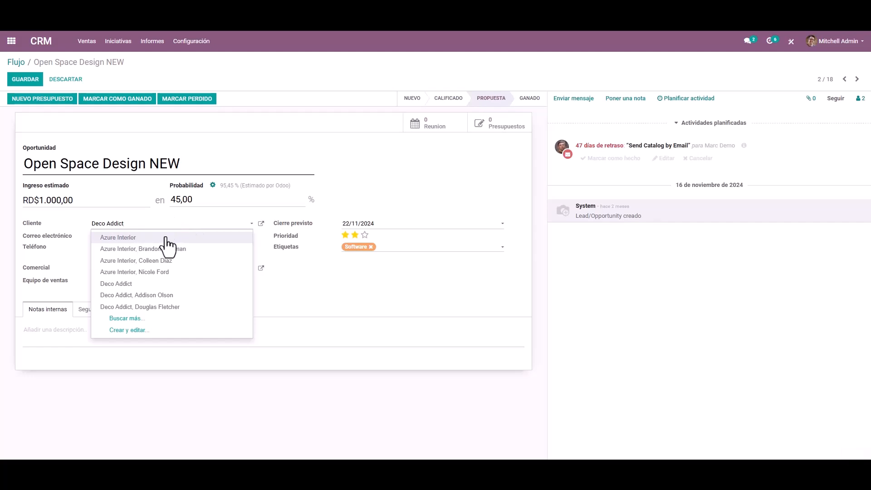
left_click(199, 169)
left_click_drag(198, 169, 6, 172)
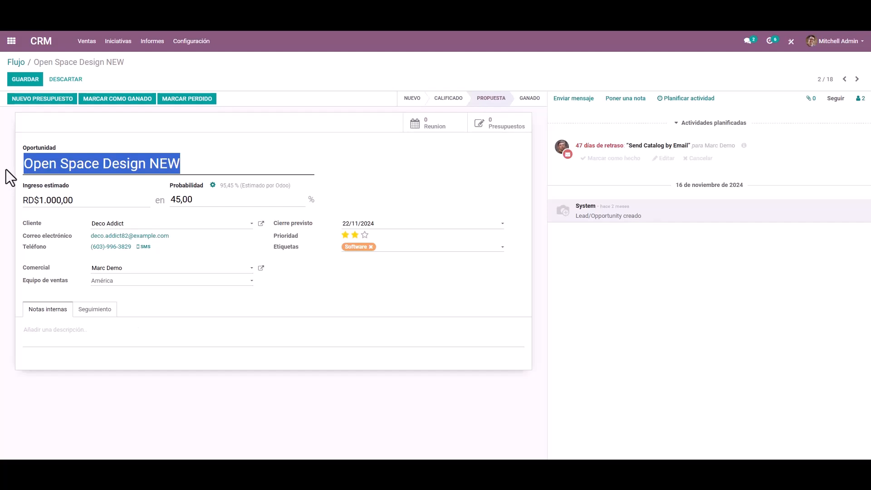
left_click_drag(144, 225, 84, 225)
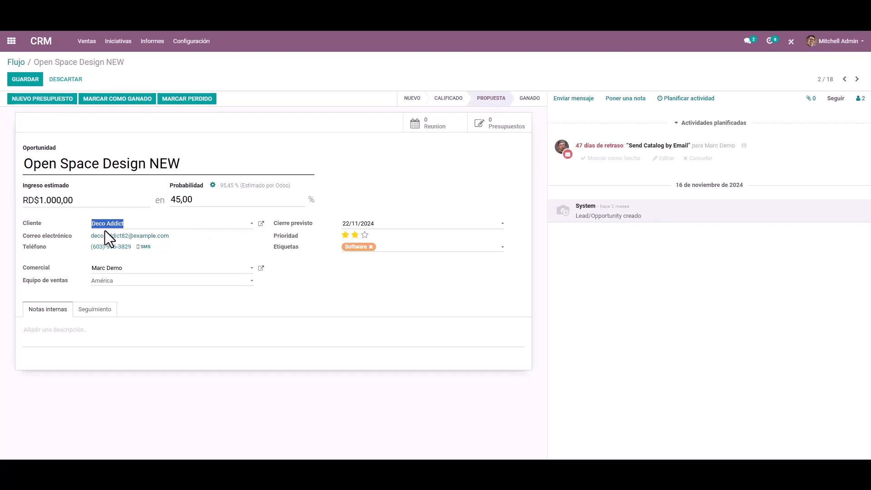
left_click(141, 227)
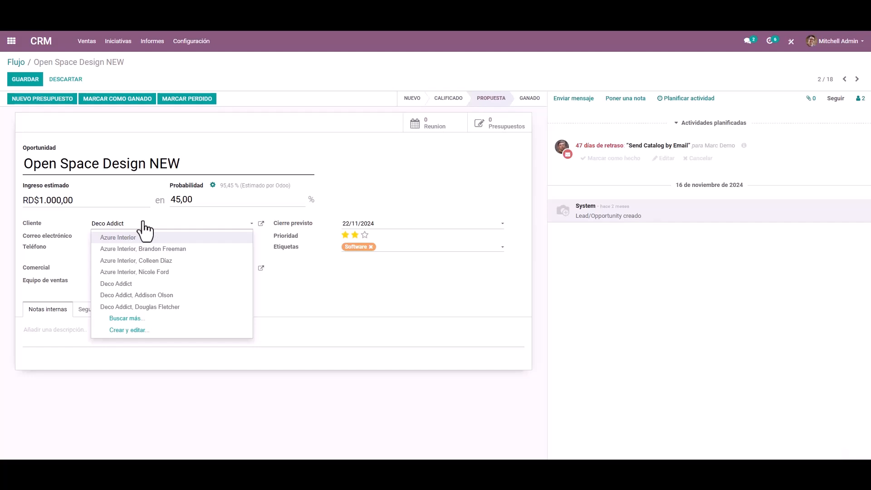
left_click(158, 298)
Copy the customer's full name from the opportunity and paste it into cell C2 under partner_id in Excel's crm.lead workbook
left_click_drag(164, 224, 94, 230)
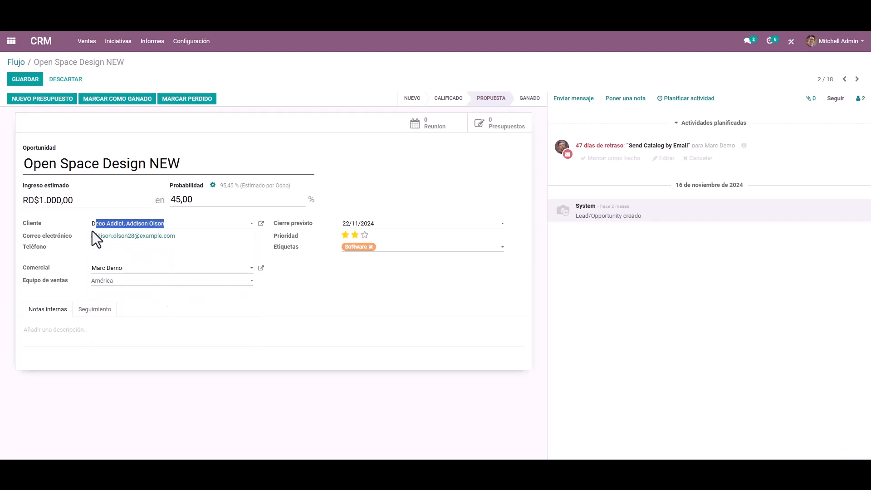
right_click(115, 225)
left_click(161, 268)
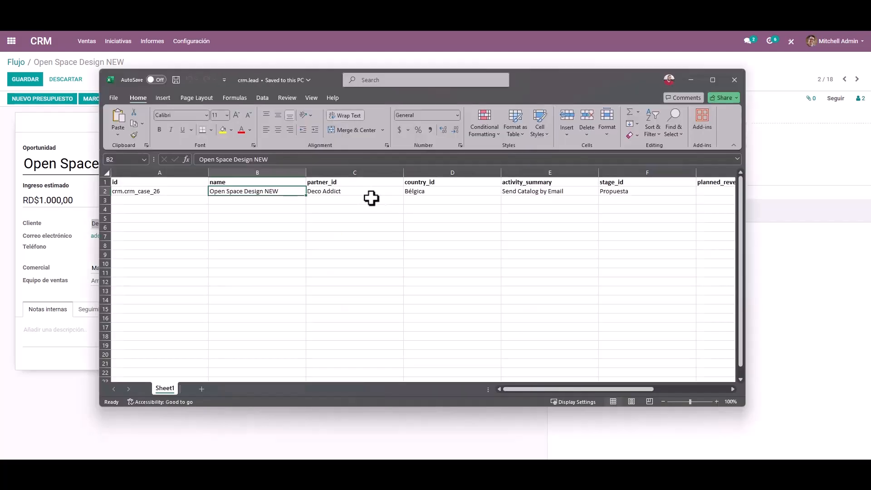
left_click(347, 192)
right_click(347, 192)
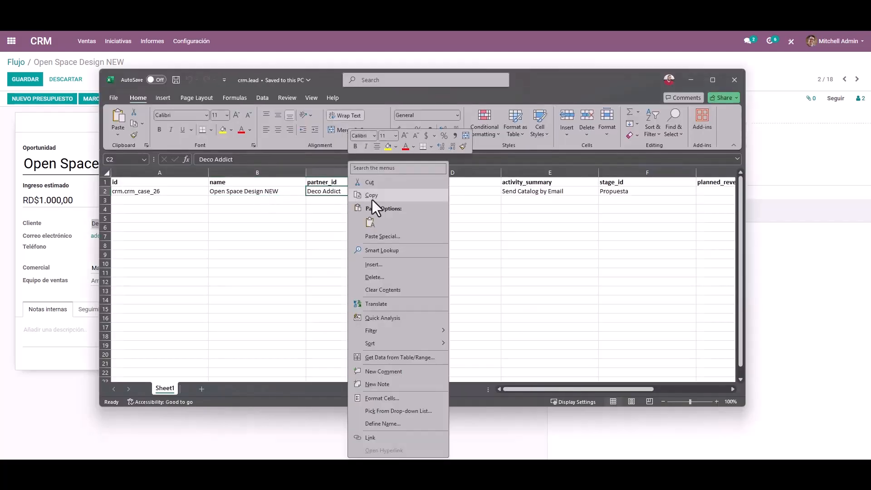
left_click(371, 222)
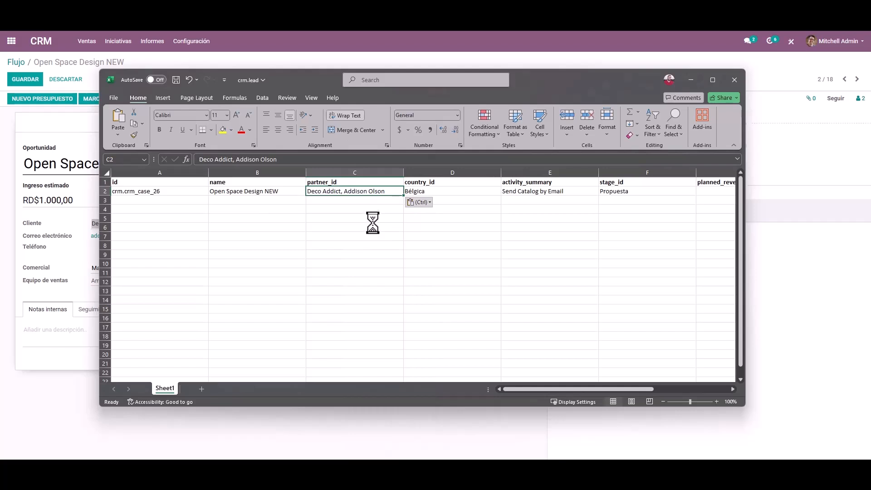
Save the crm.lead workbook and return to the Flujo list in Odoo, discarding the unsaved changes to Open Space Design NEW
left_click(176, 80)
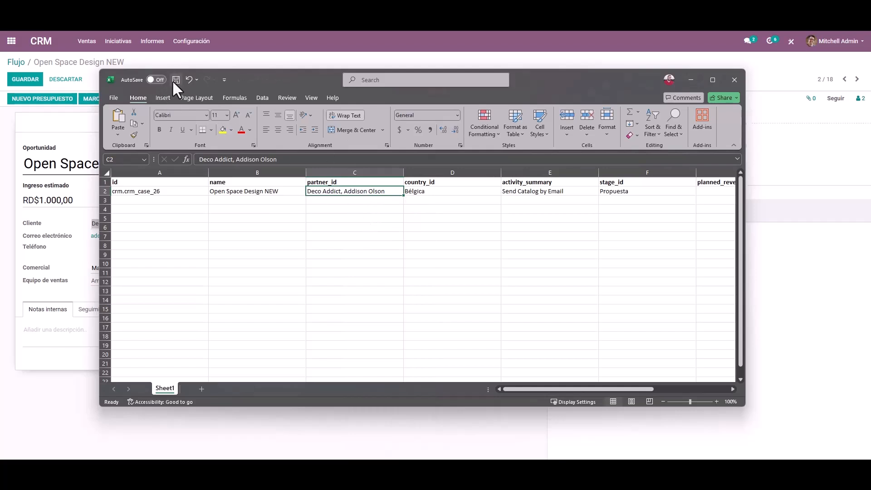
left_click(65, 116)
left_click(16, 62)
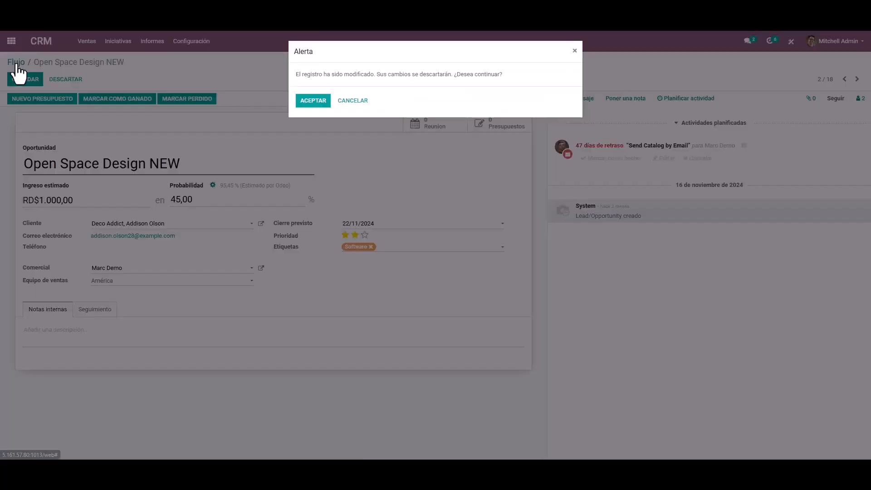
left_click(313, 101)
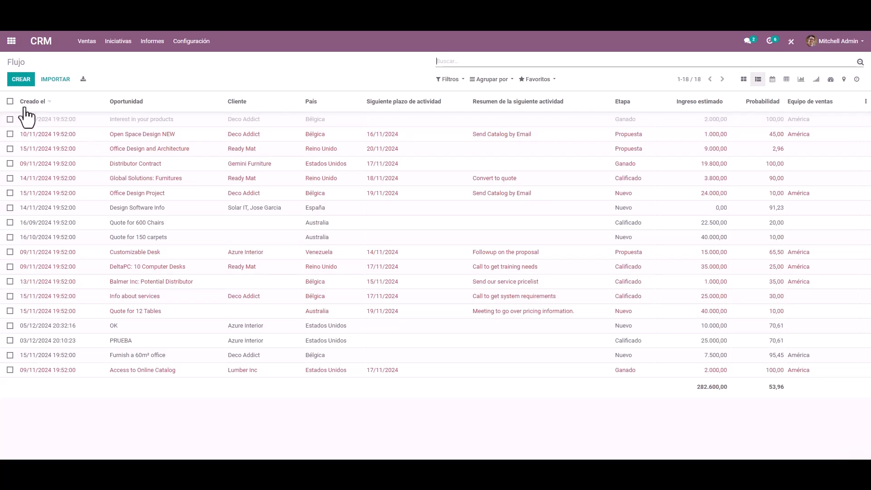
Load the crm.lead file for import and test it
left_click(50, 81)
left_click(47, 81)
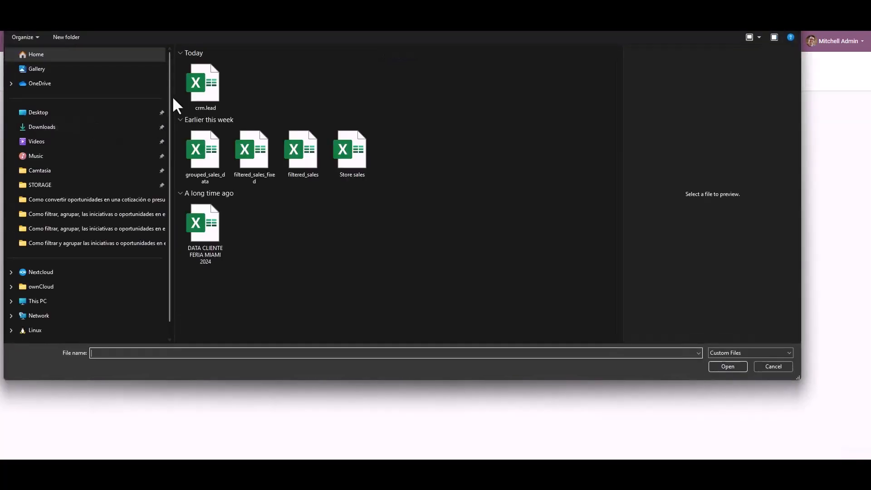
double_click(202, 87)
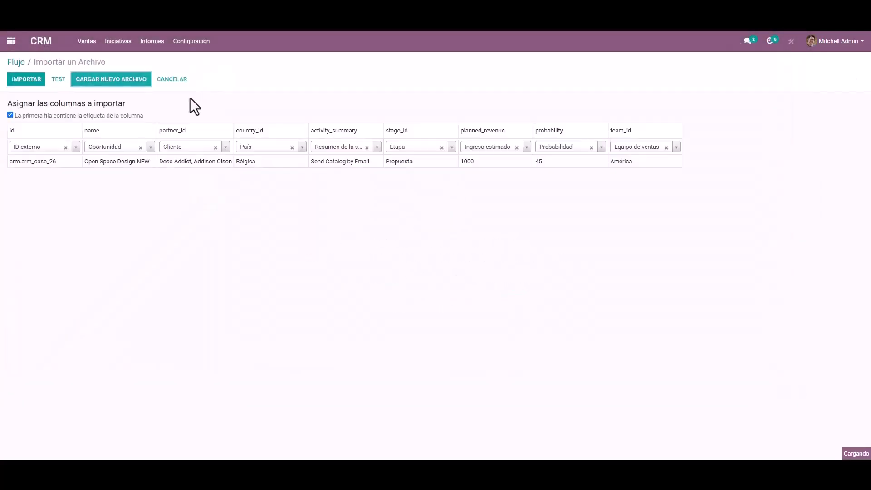
left_click(63, 83)
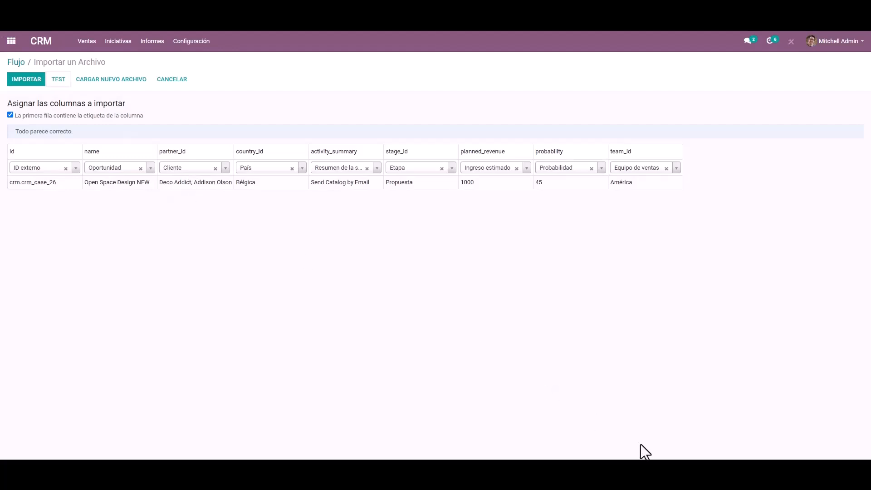
In Excel, replace the customer in cell C2 of crm.lead with a different person's name, save, and leave the workbook
left_click(656, 476)
double_click(341, 191)
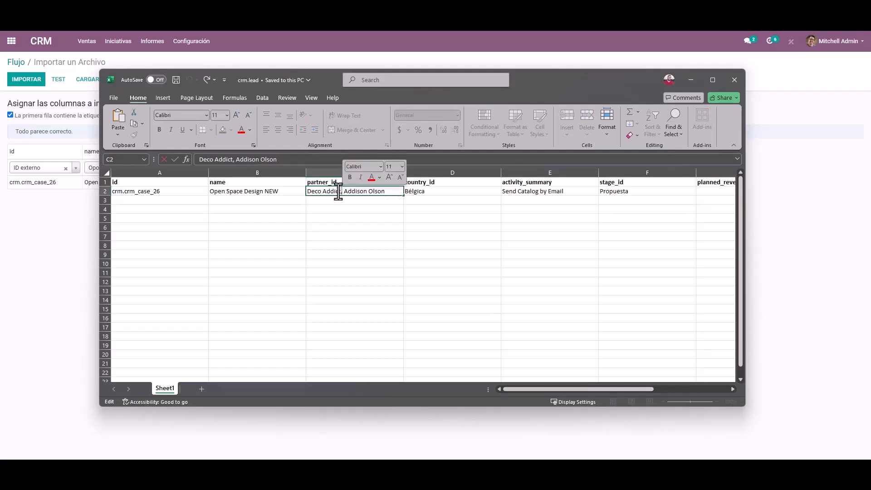
left_click_drag(392, 196, 272, 194)
type("Arturo DZ")
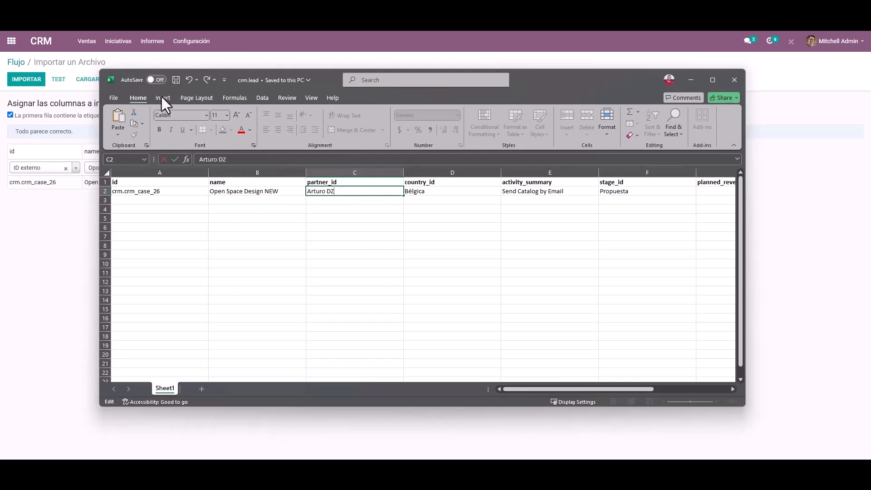
left_click(174, 81)
left_click(727, 80)
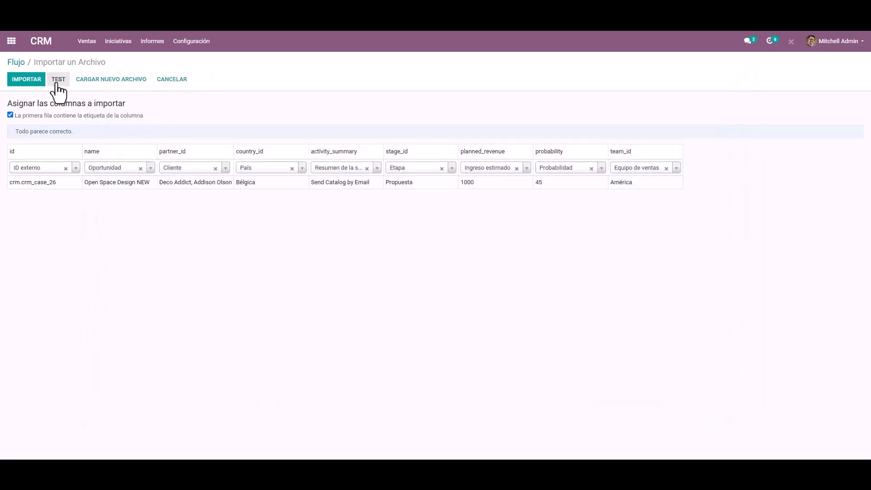
Reload the edited crm.lead file into the Odoo import and test it again
left_click(149, 82)
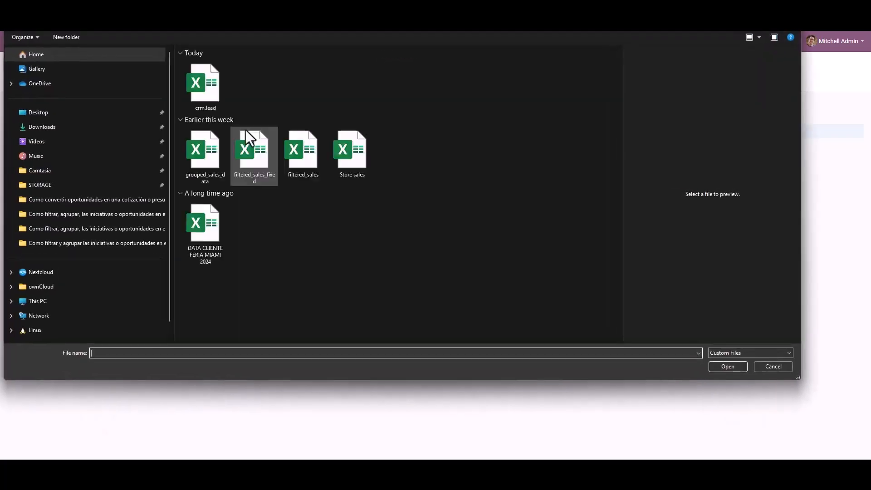
double_click(213, 81)
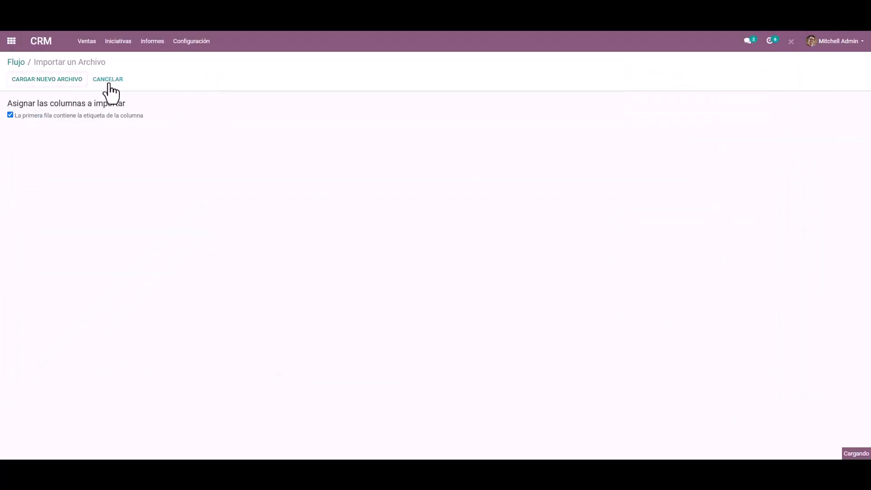
left_click(59, 80)
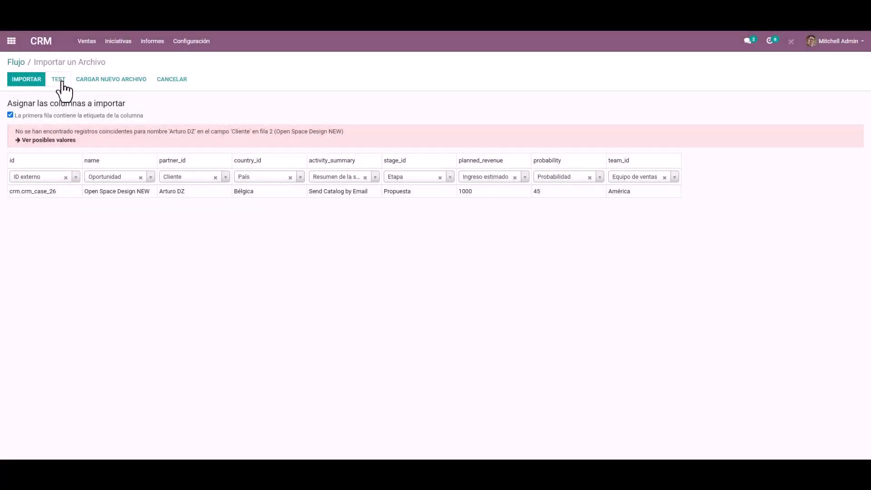
Clear the Cliente mapping of the partner_id column and look through the fields available for it
left_click_drag(169, 131, 194, 136)
left_click(215, 178)
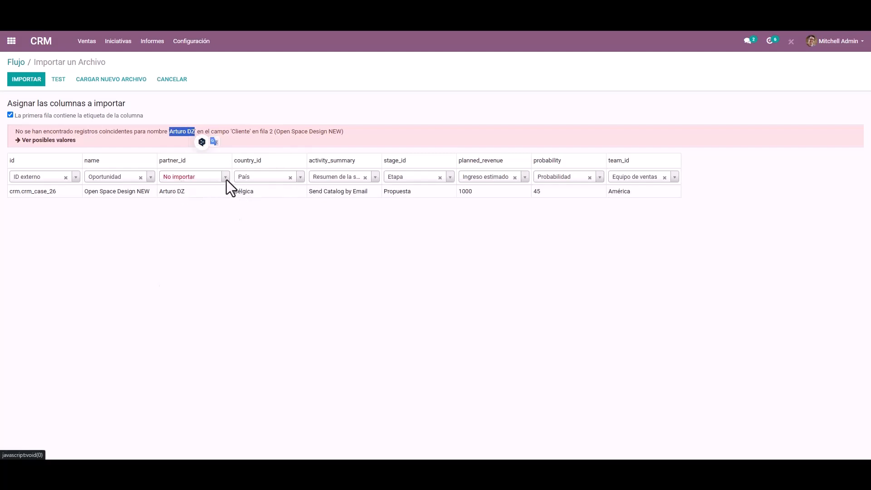
left_click(226, 180)
scroll(222, 247, "down", 3)
scroll(222, 249, "up", 3)
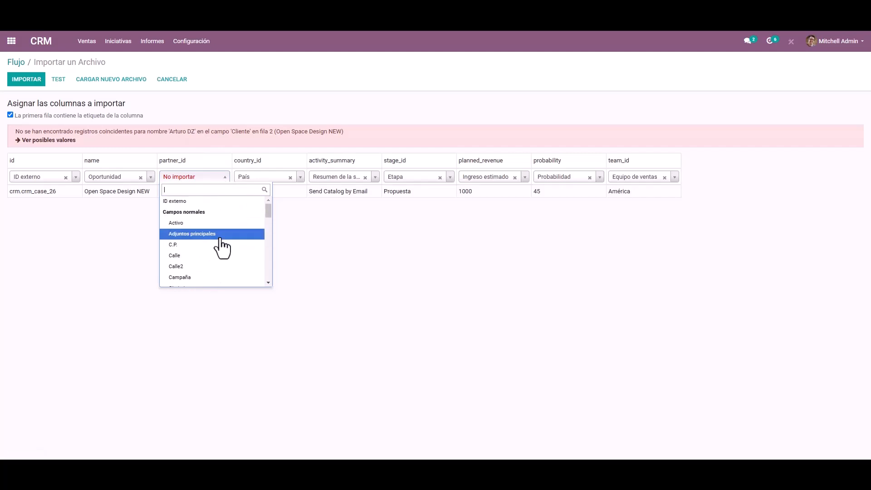
left_click(383, 254)
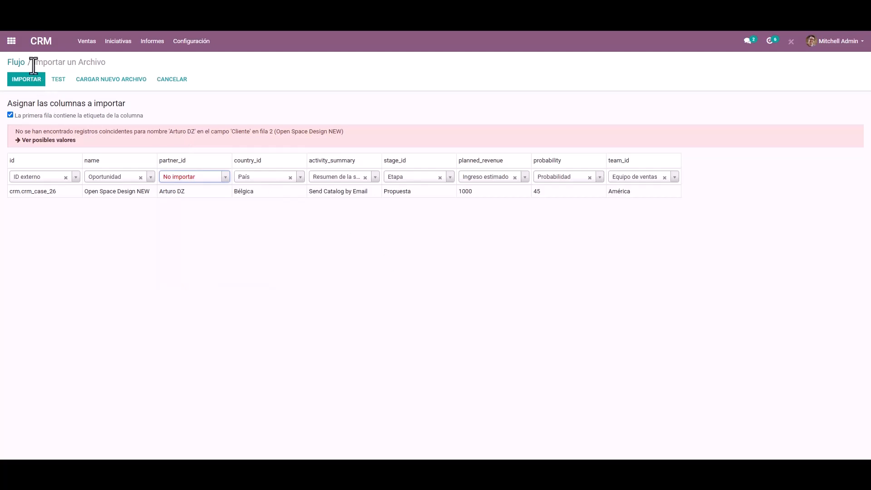
Leave the import for the sales pipeline and view the Global Solutions: Furnitures opportunity
left_click(87, 41)
left_click(90, 59)
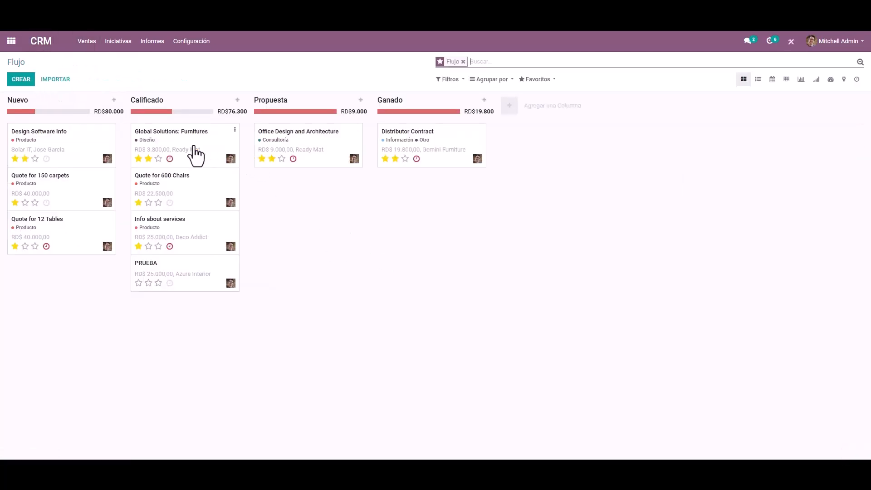
left_click(194, 148)
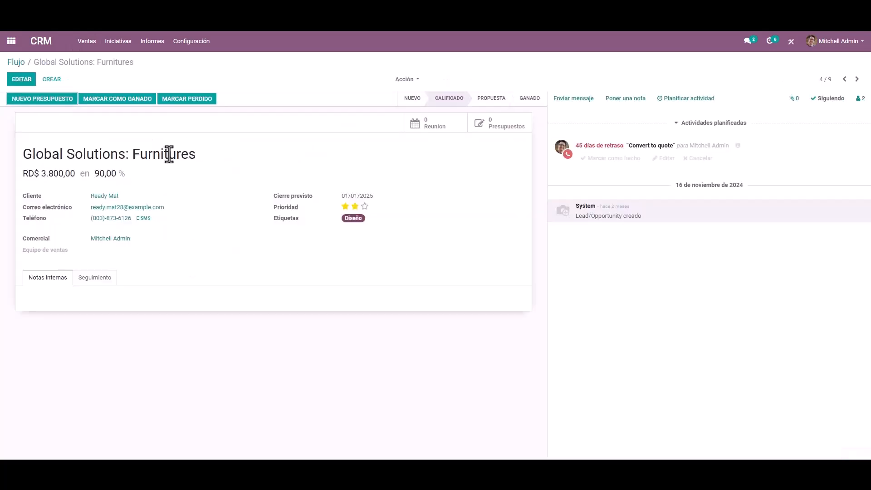
left_click_drag(212, 154, 65, 179)
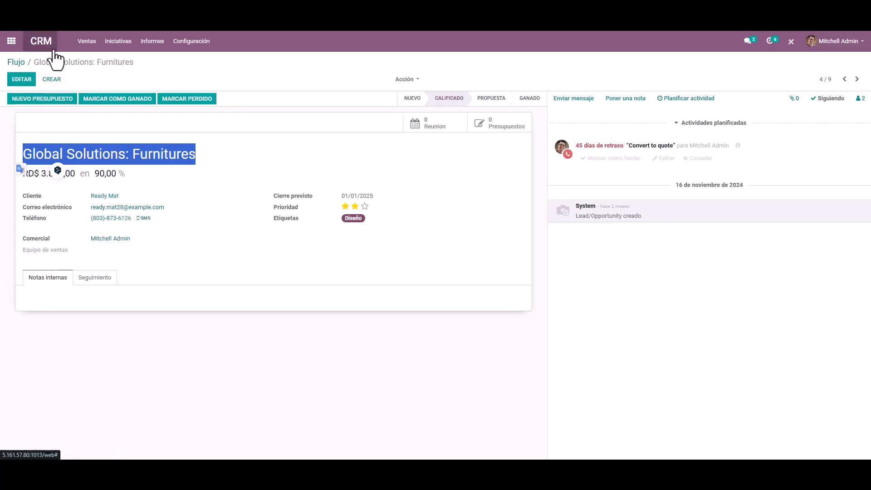
left_click(88, 44)
left_click(93, 60)
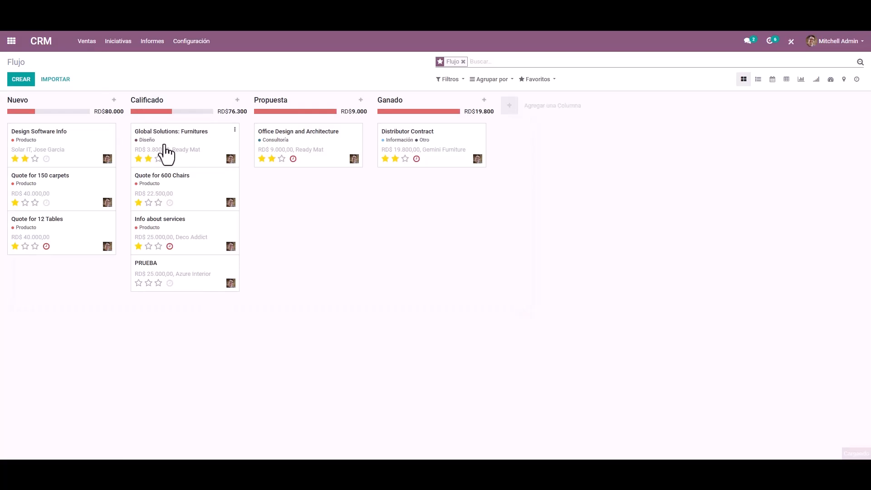
left_click(166, 149)
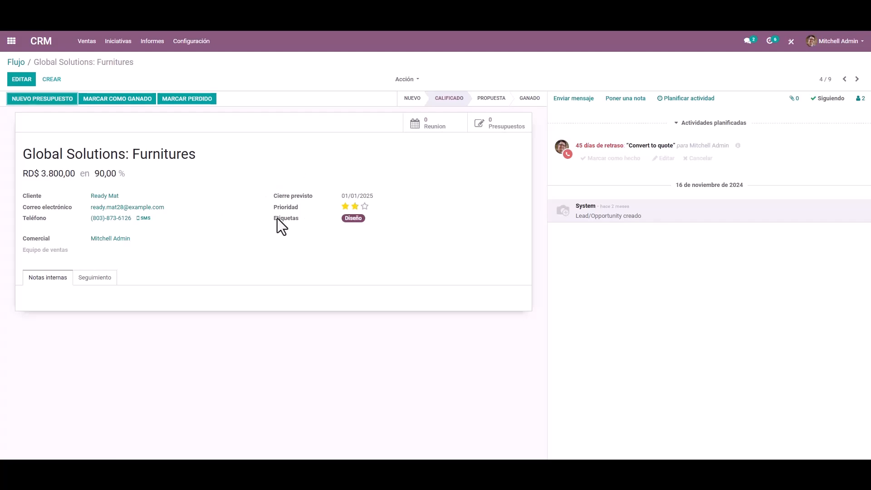
Compare the Iniciativas list with the pipeline, view the Quotation for 50 Chairs lead, and return to the Iniciativas list
left_click(127, 47)
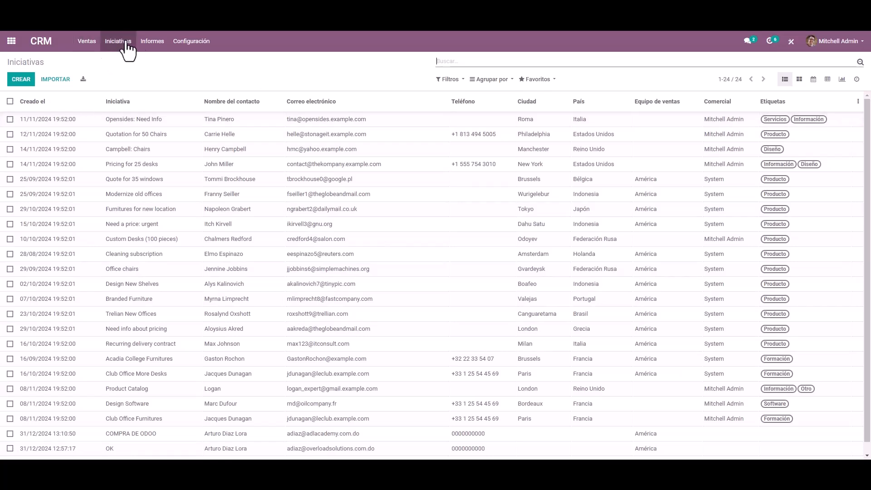
left_click(86, 42)
left_click(86, 61)
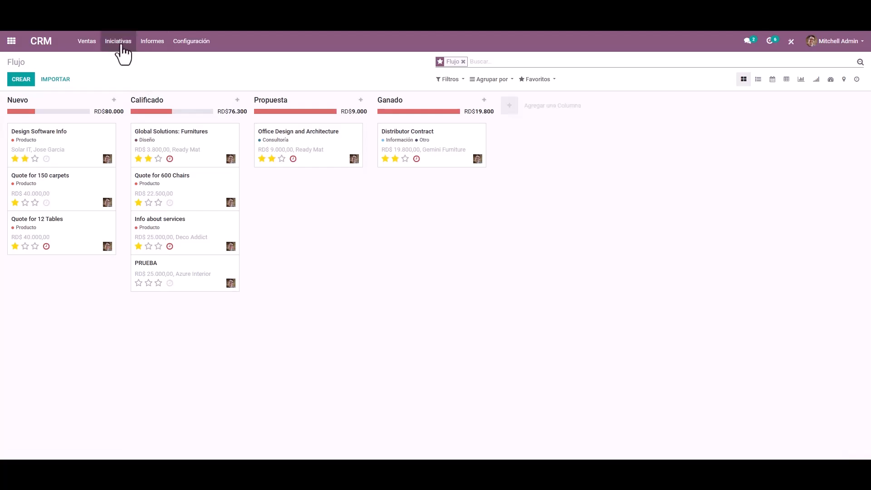
left_click(121, 44)
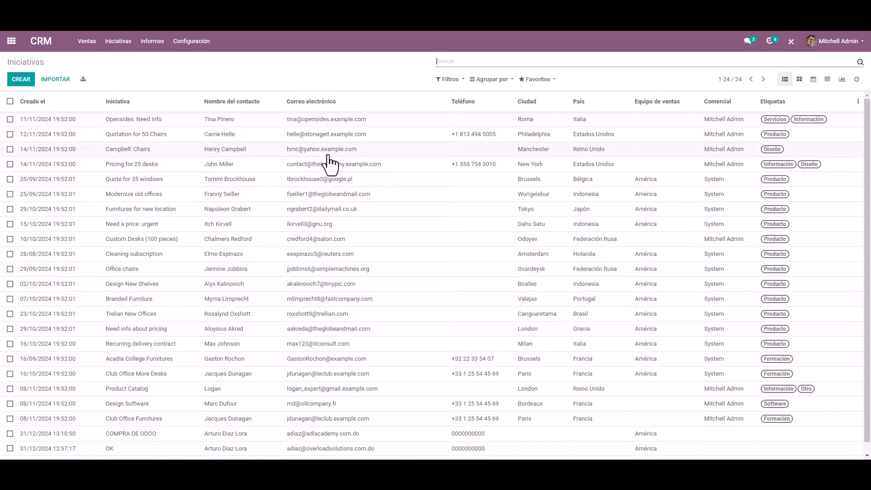
left_click(274, 137)
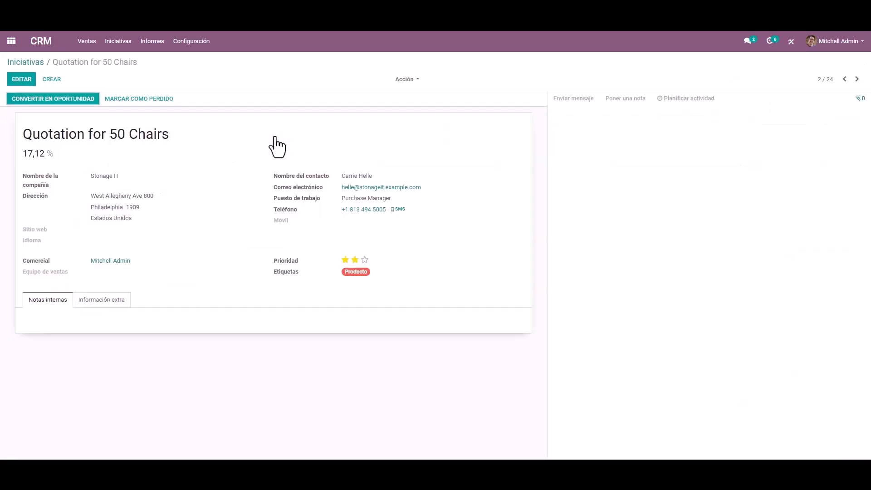
left_click(37, 64)
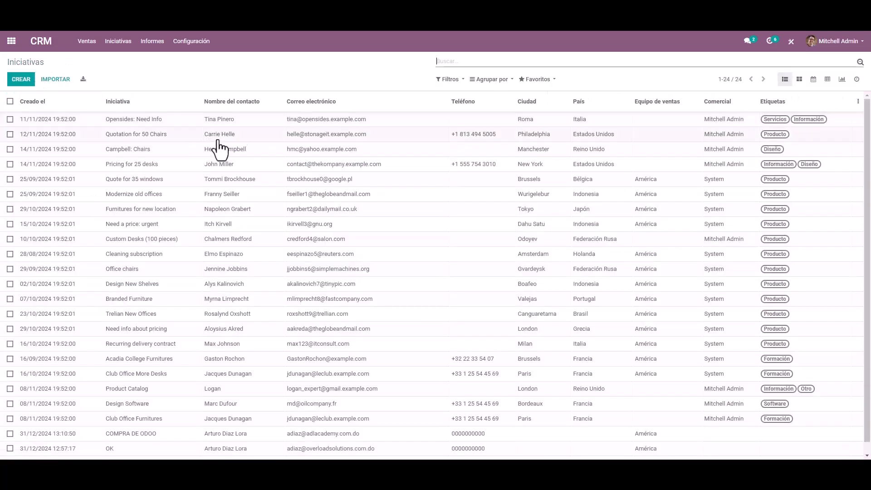
Select the Quotation for 50 Chairs lead and set up its export as import-compatible for updating data
left_click(10, 134)
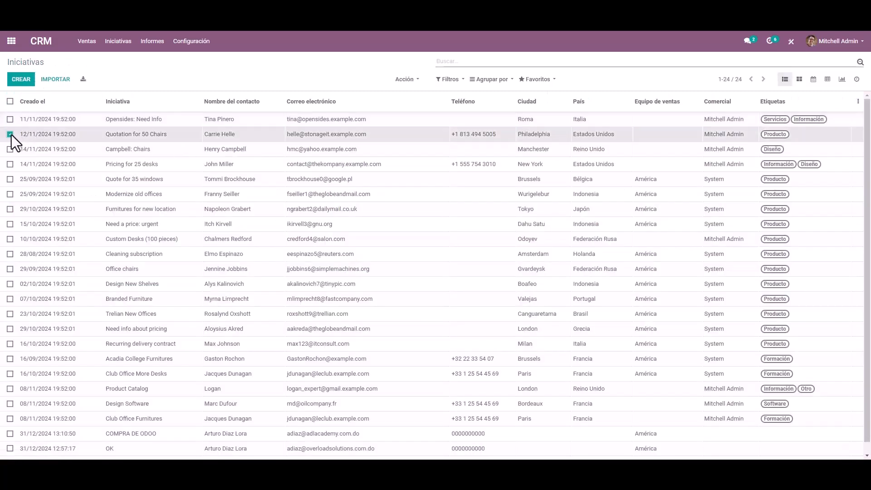
left_click(404, 79)
left_click(412, 93)
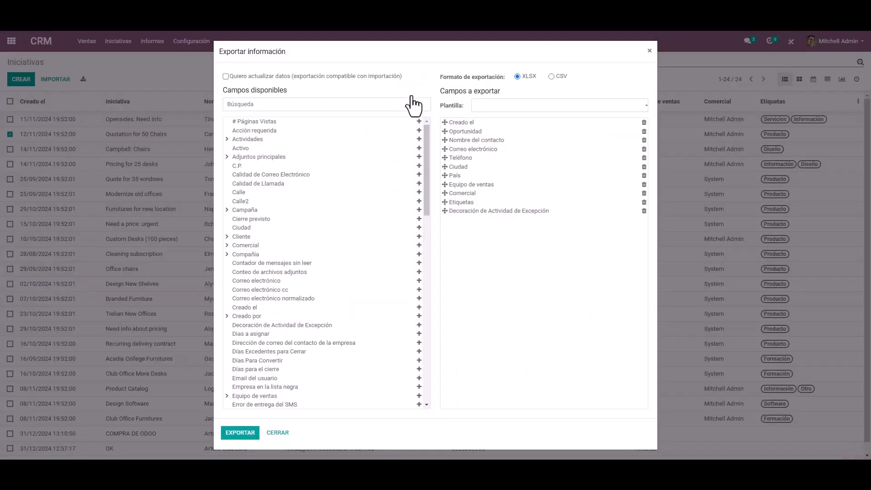
left_click(297, 76)
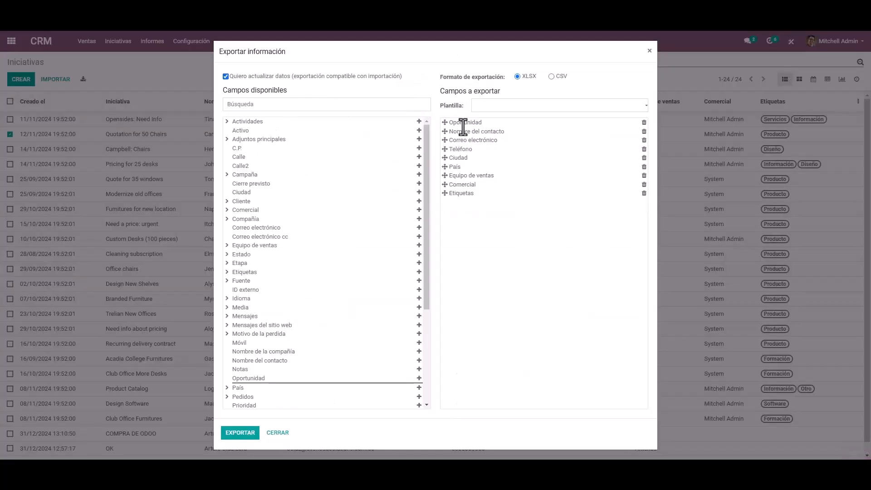
Add the Sitio web field at the end of the fields to export
scroll(340, 241, "down", 3)
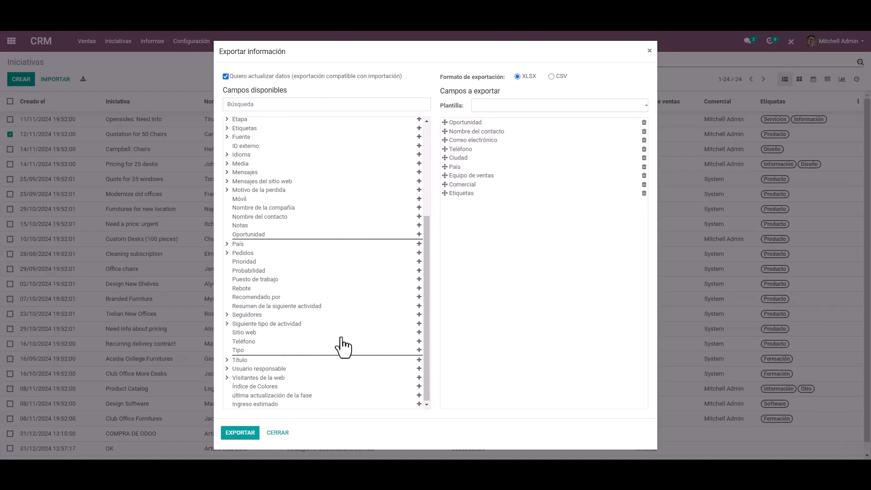
left_click(419, 333)
mouse_move(444, 202)
left_mouse_down()
mouse_move(444, 126)
mouse_move(442, 212)
mouse_move(443, 205)
left_mouse_up()
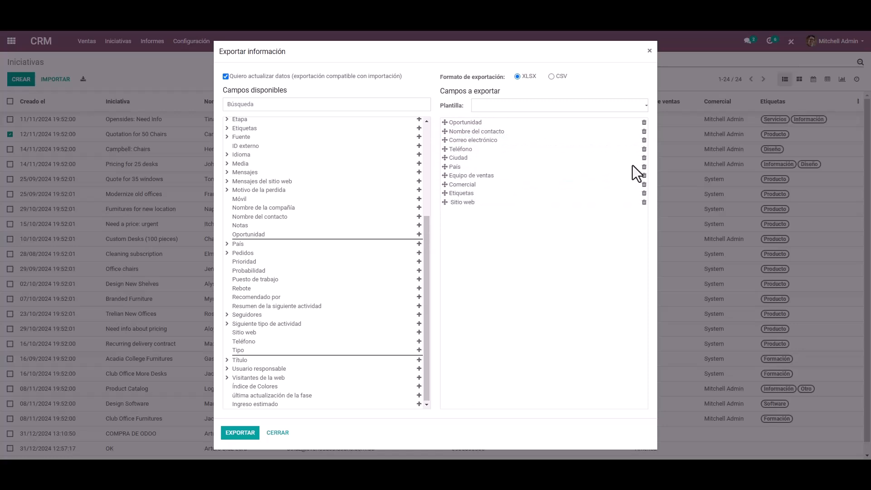
Start a new export template for the chosen fields, leaving its name blank
left_click(499, 108)
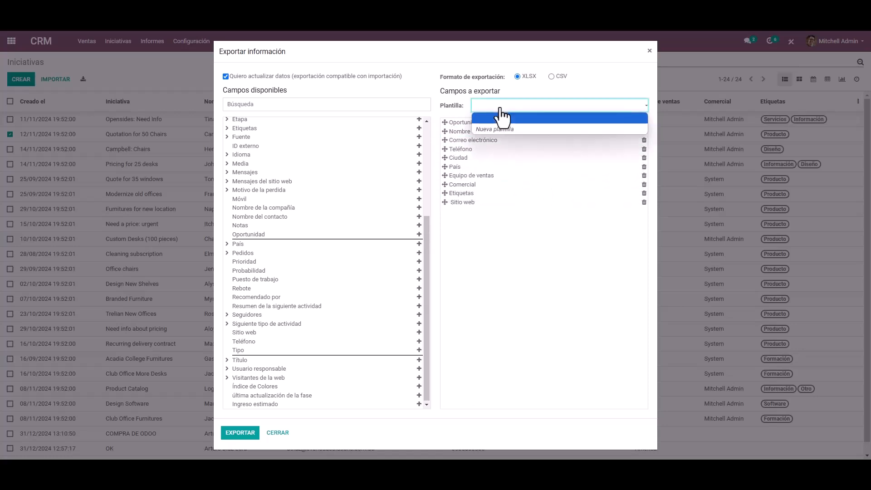
left_click(506, 130)
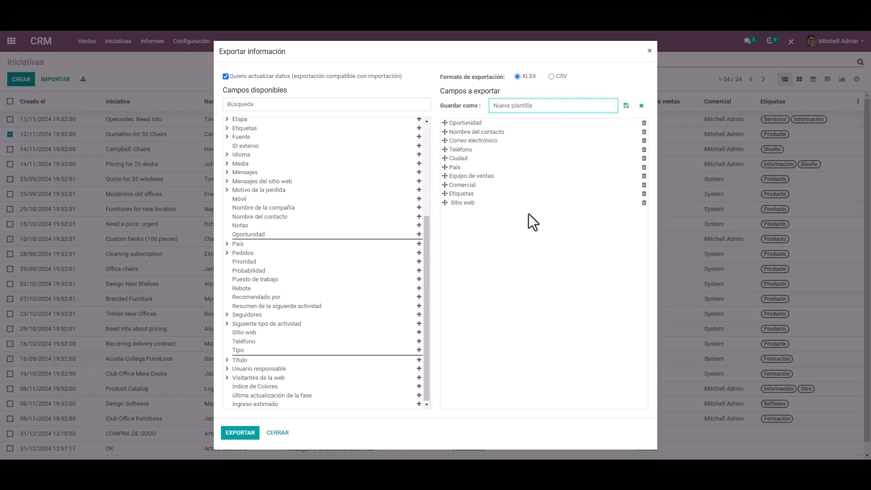
left_click(516, 272)
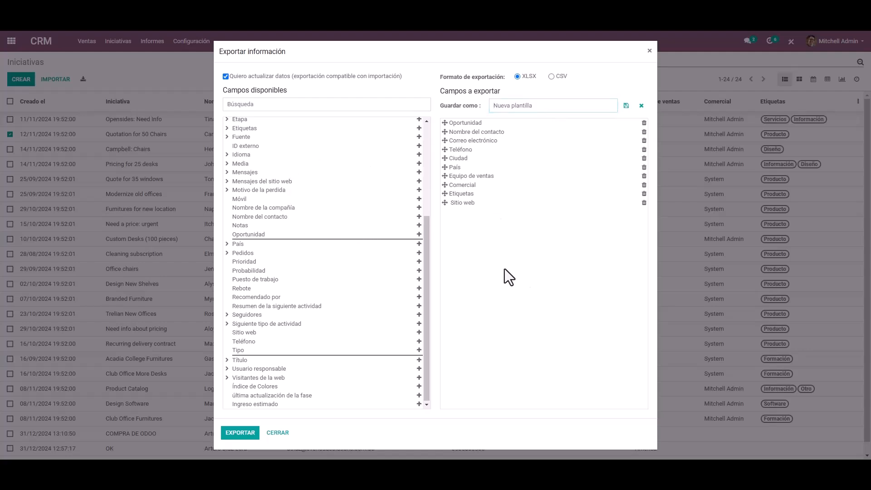
Export the lead in XLSX format and keep the downloaded crm.lead (1).xlsx file
left_click(239, 433)
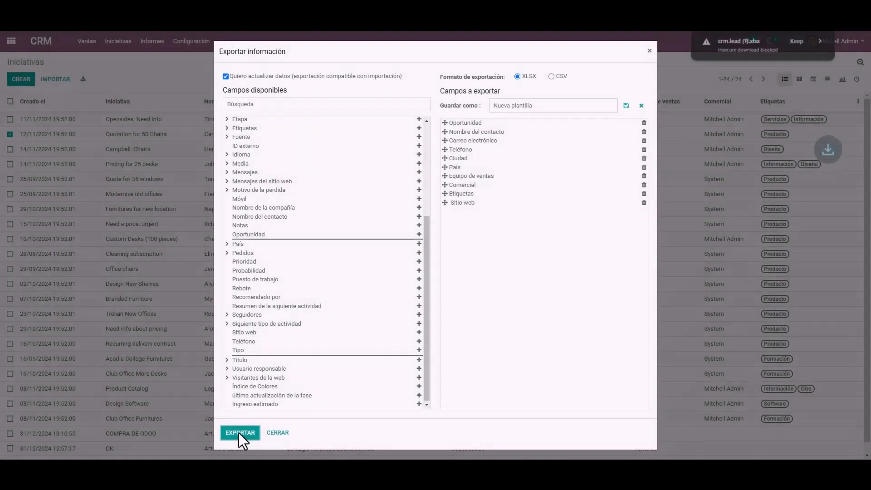
left_click(799, 46)
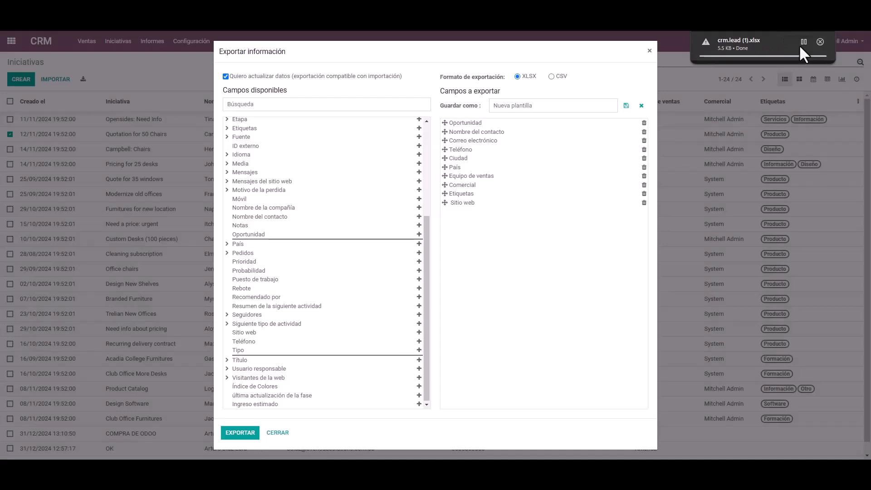
Open the exported crm.lead (1).xlsx workbook for editing and delete its id column
left_click(745, 43)
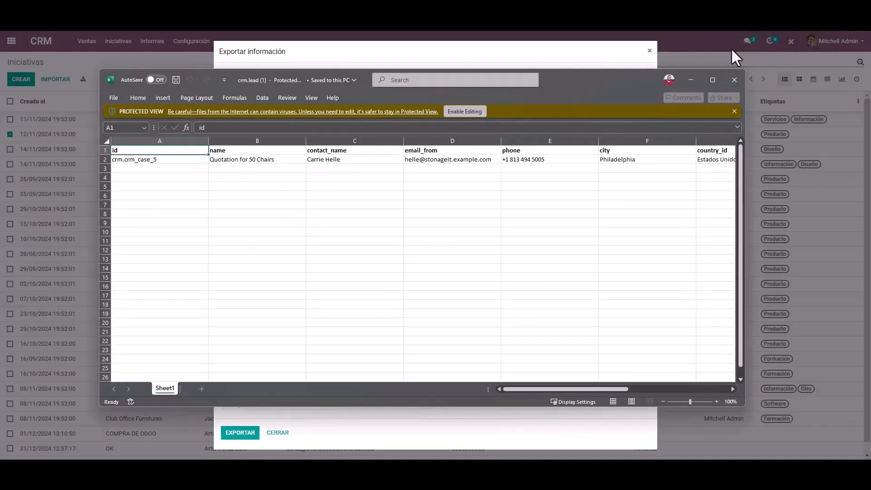
left_click(472, 111)
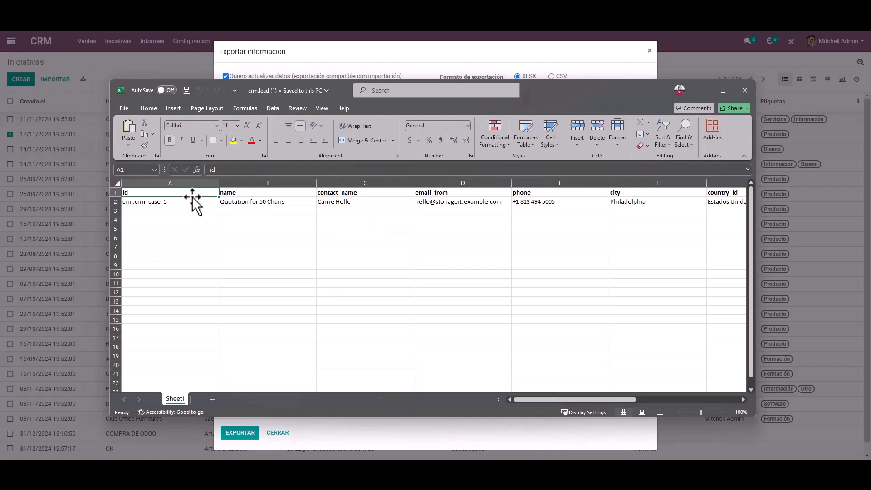
left_click(185, 182)
right_click(186, 184)
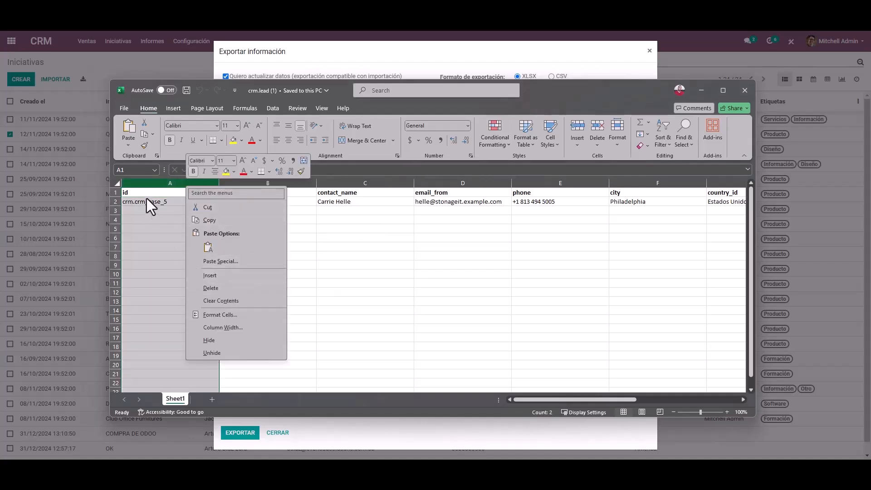
left_click(249, 293)
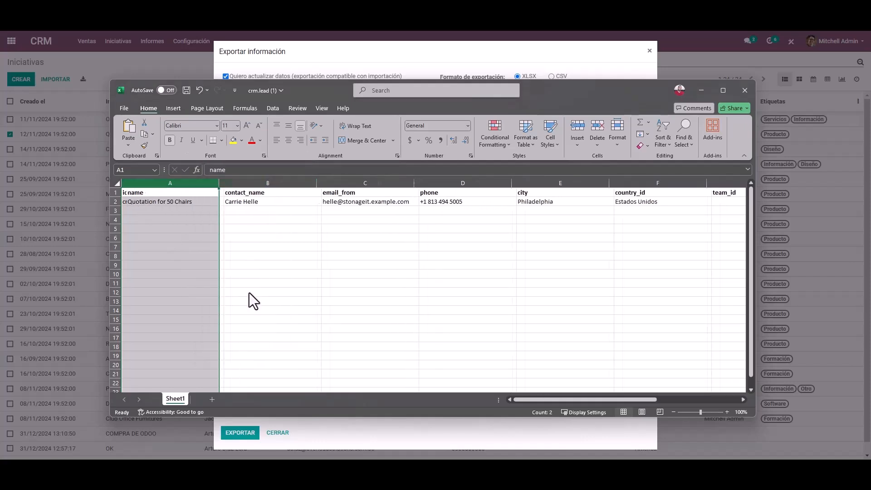
left_click(188, 202)
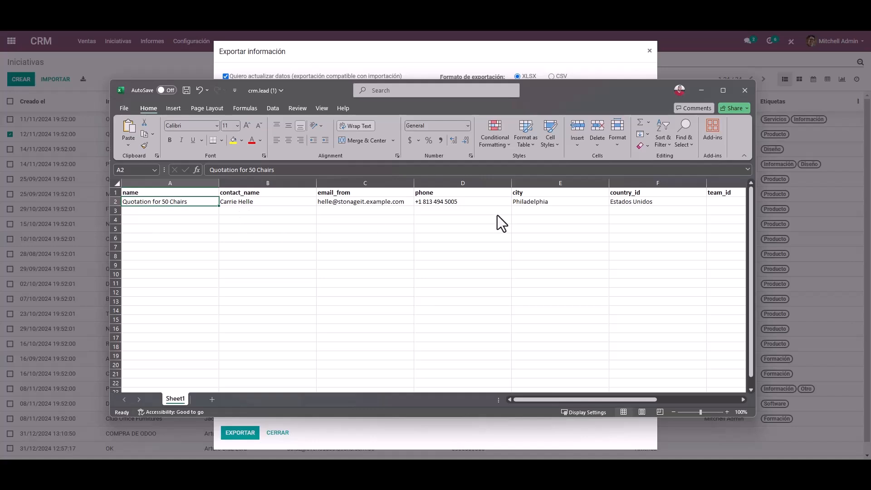
Close the crm.lead (1).xlsx workbook and return to the available fields in the lead export settings
left_click(745, 90)
left_click(462, 321)
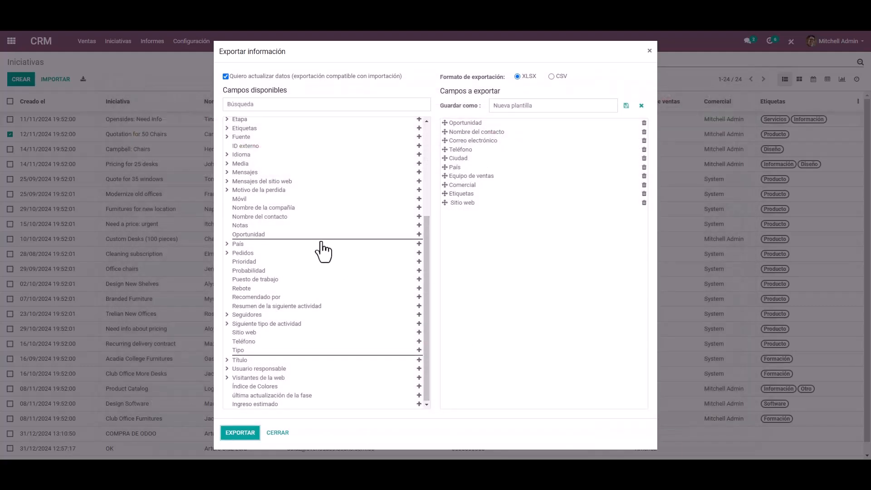
scroll(319, 366, "up", 3)
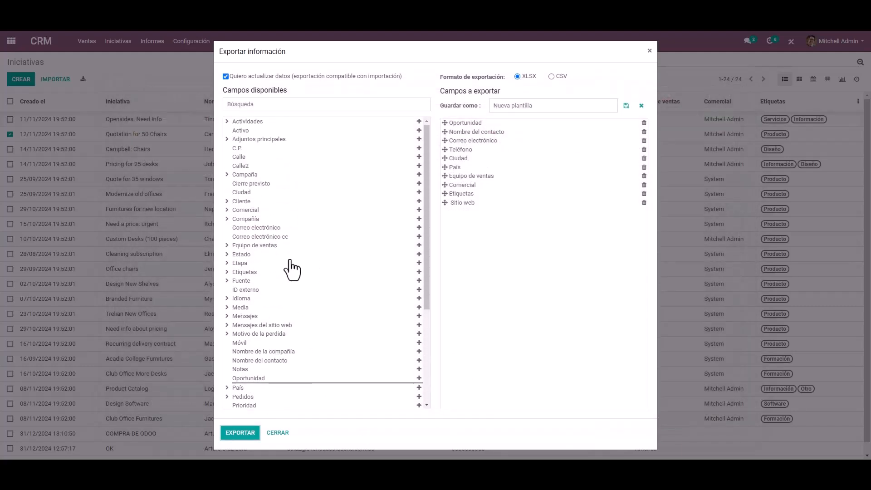